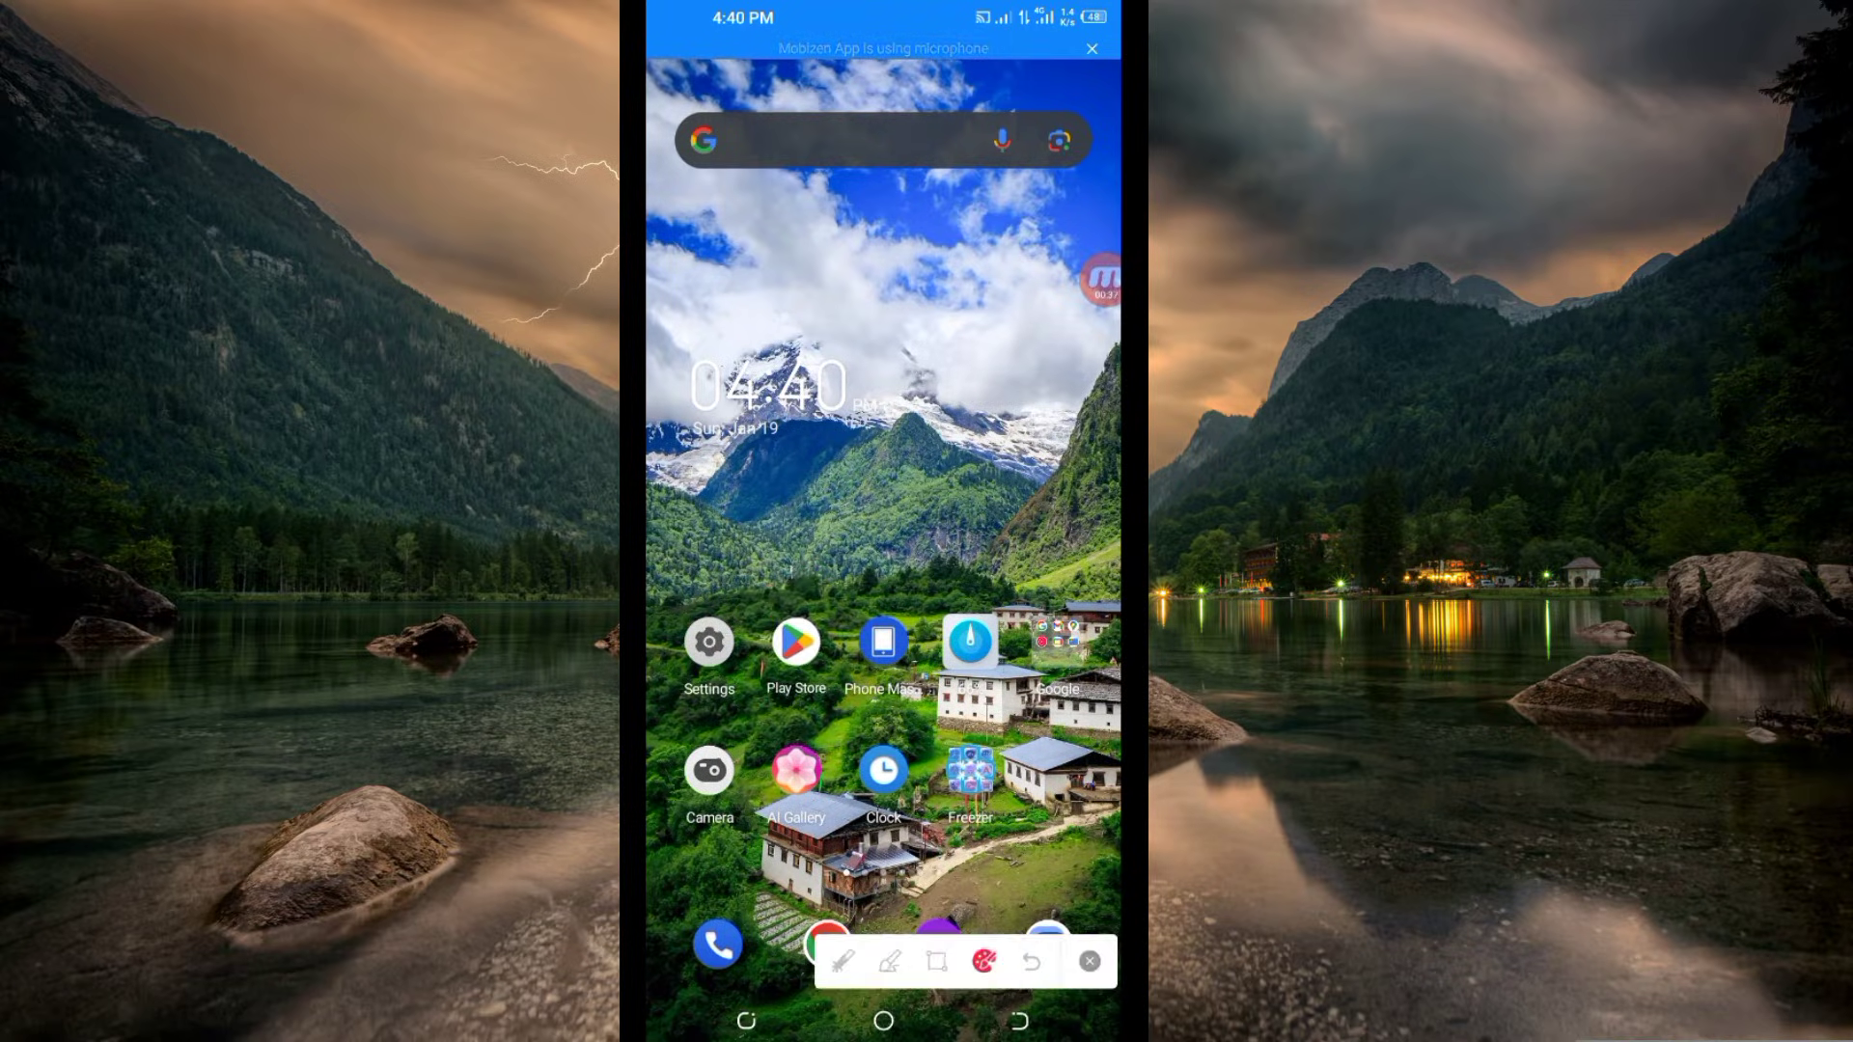
Launch Google Play and search for 'am tunnel lite vpn'
{"action": "left_click", "coordinate": [794, 642]}
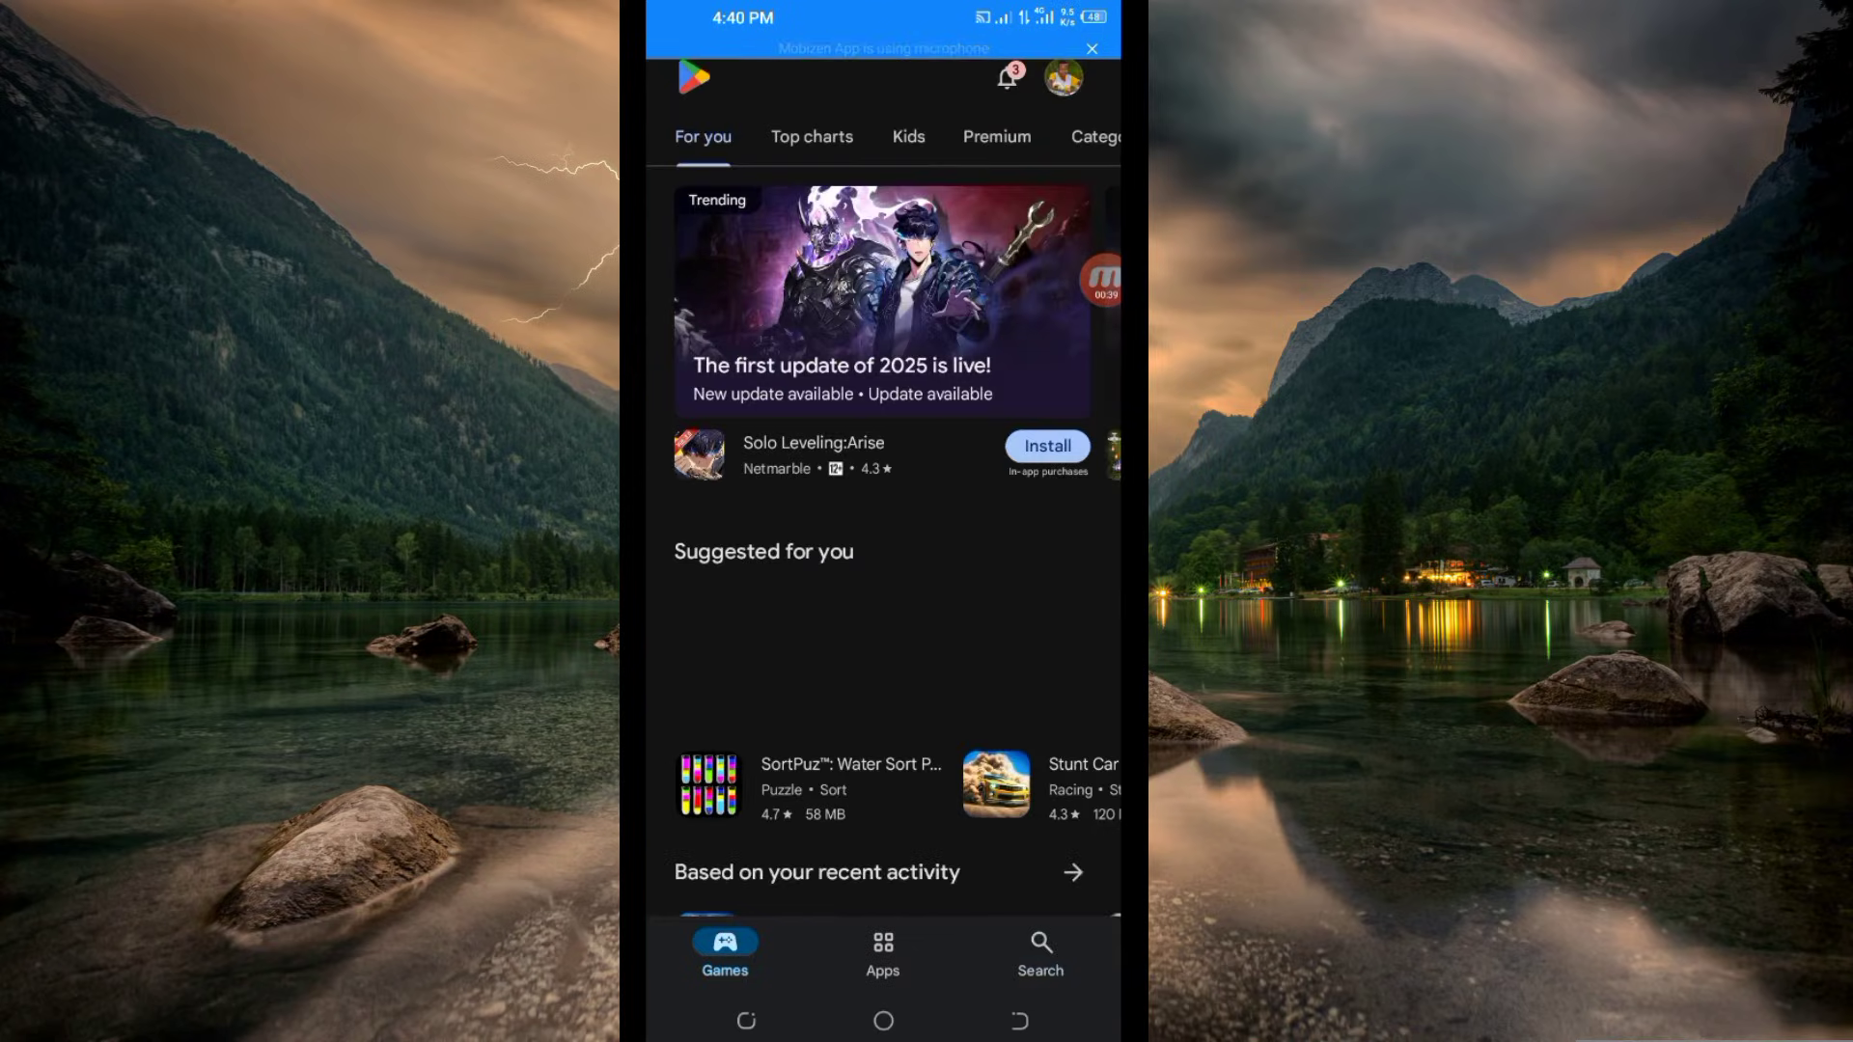
{"action": "left_click", "coordinate": [1040, 949]}
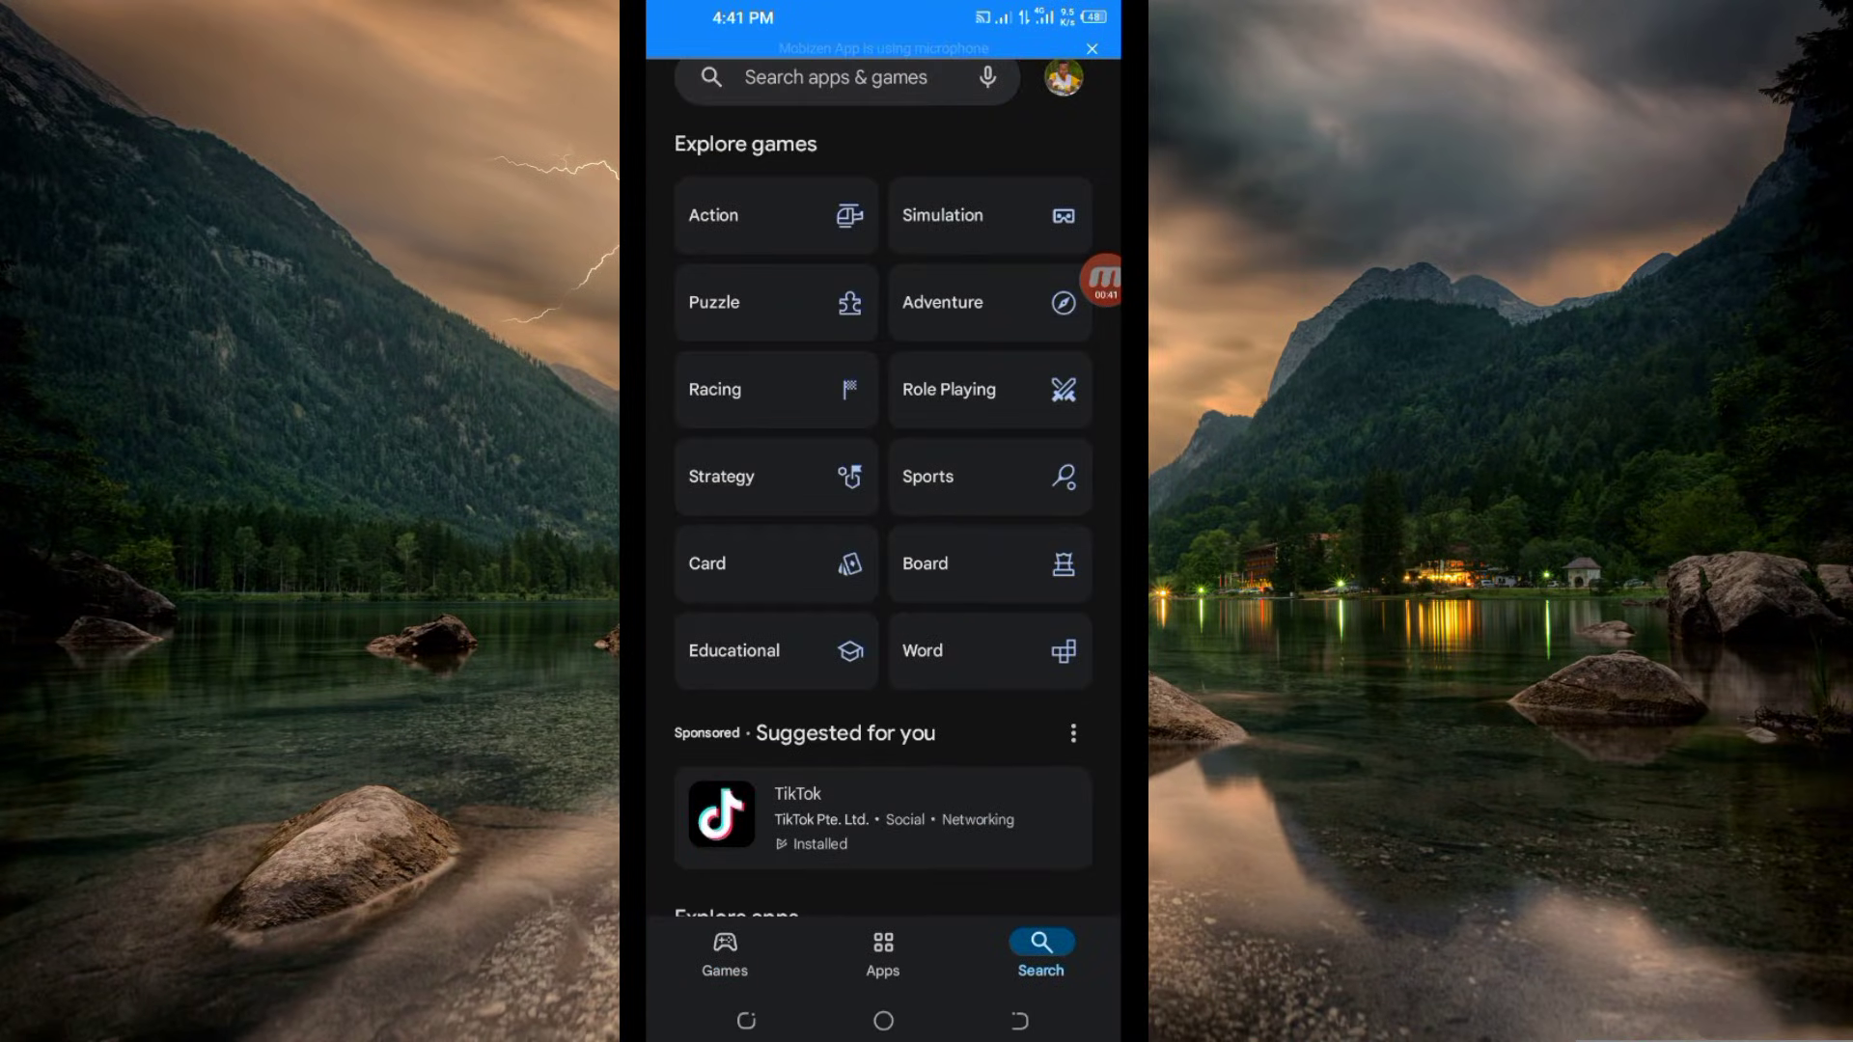
{"action": "left_click", "coordinate": [835, 77]}
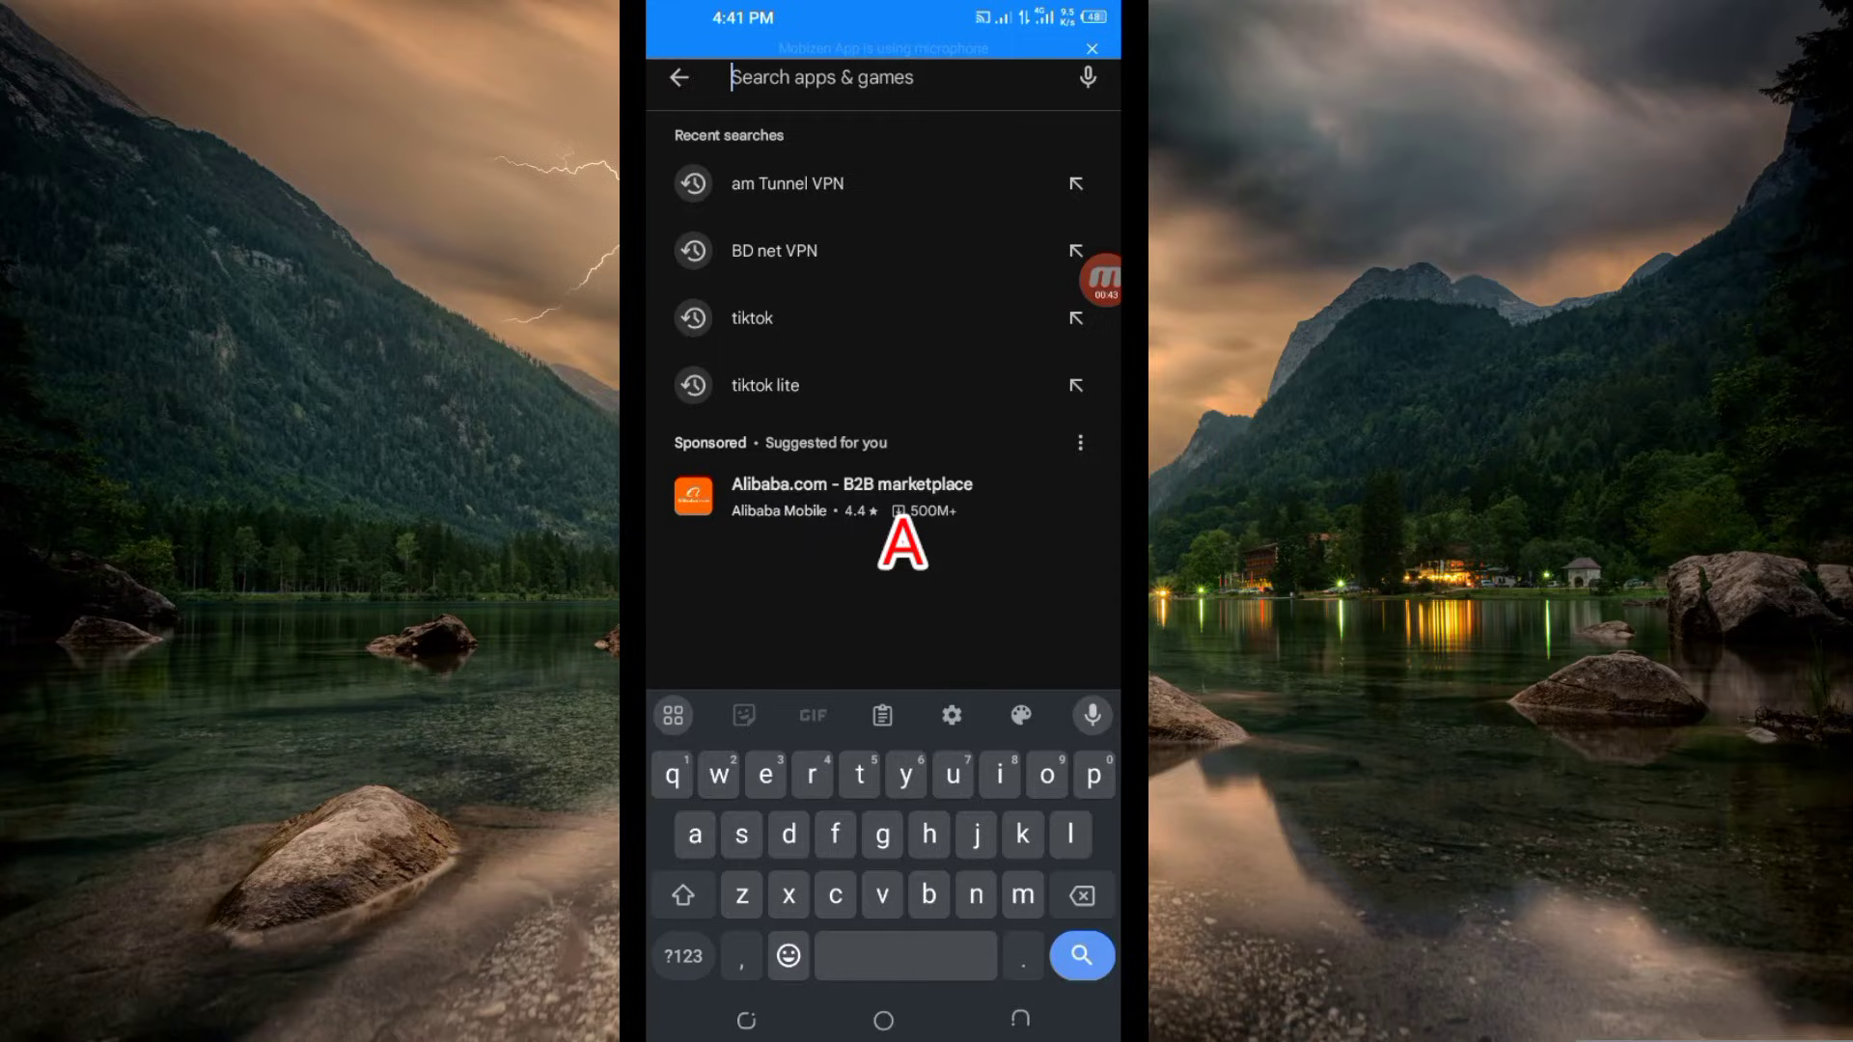
{"action": "type", "text": "Am "}
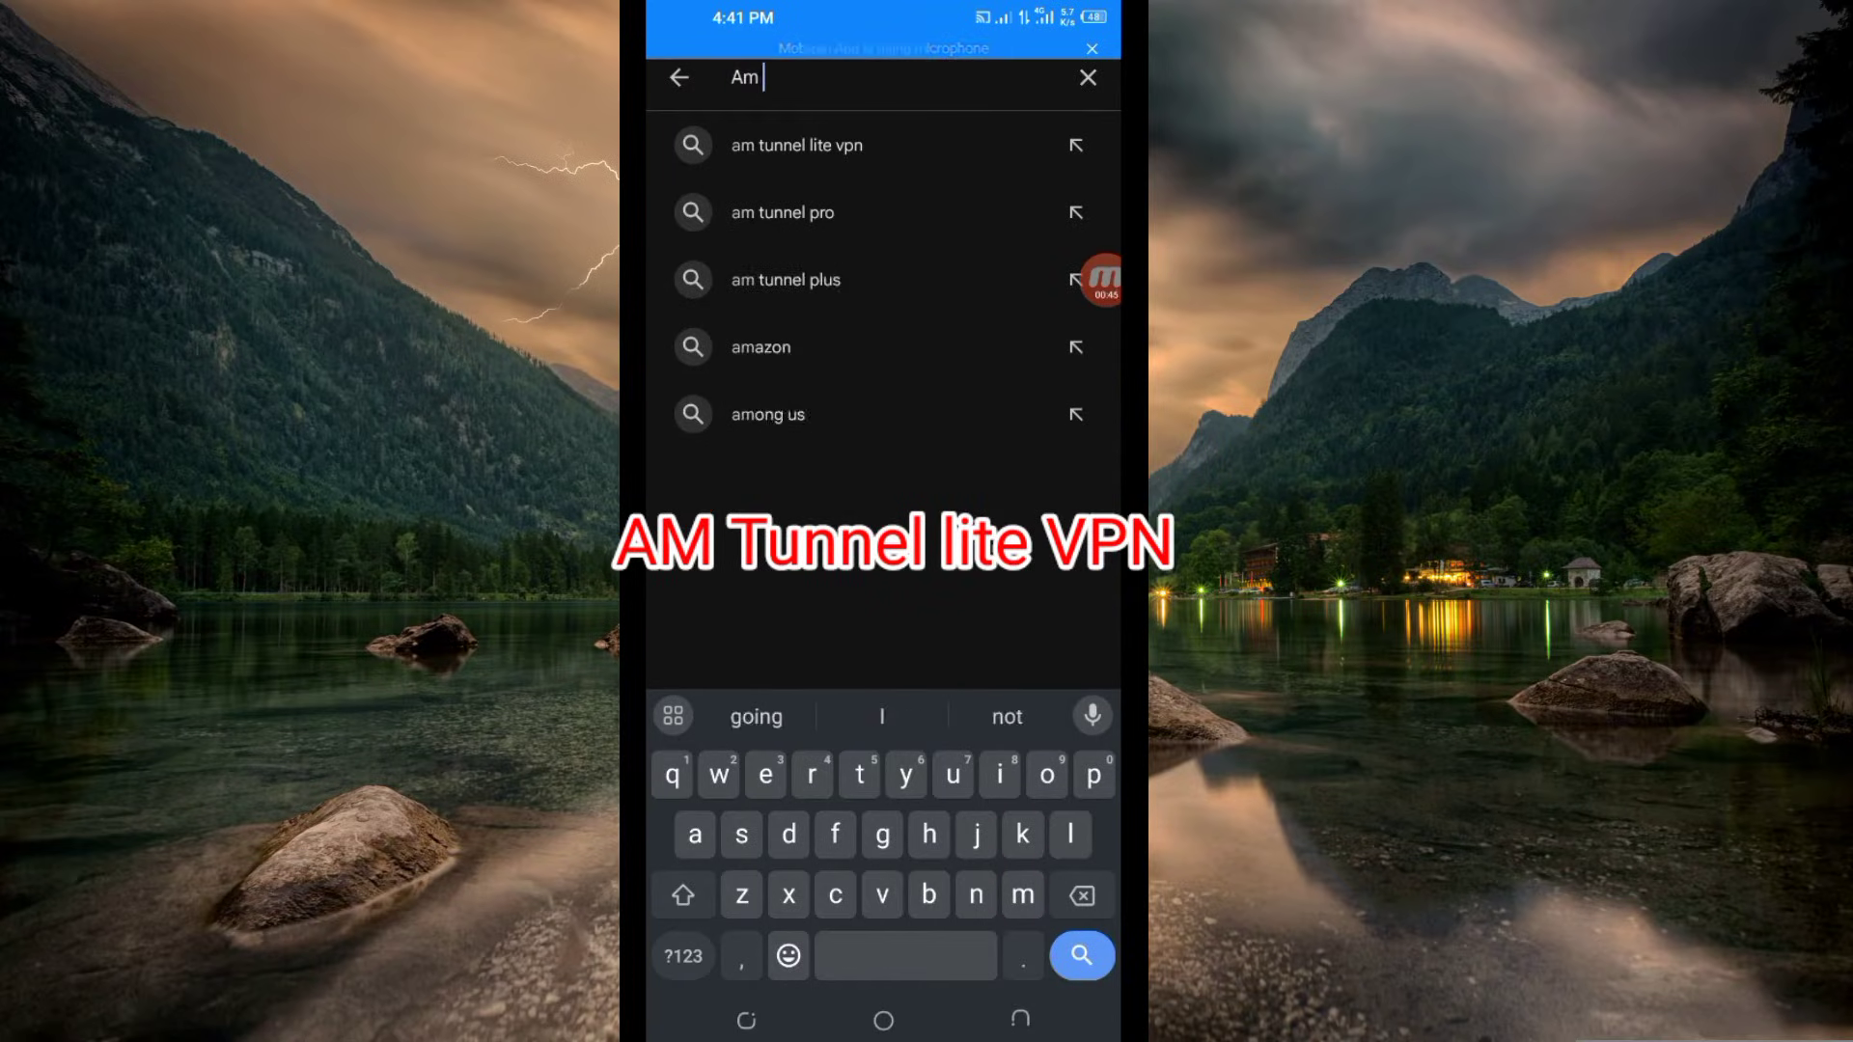
{"action": "type", "text": "tunn"}
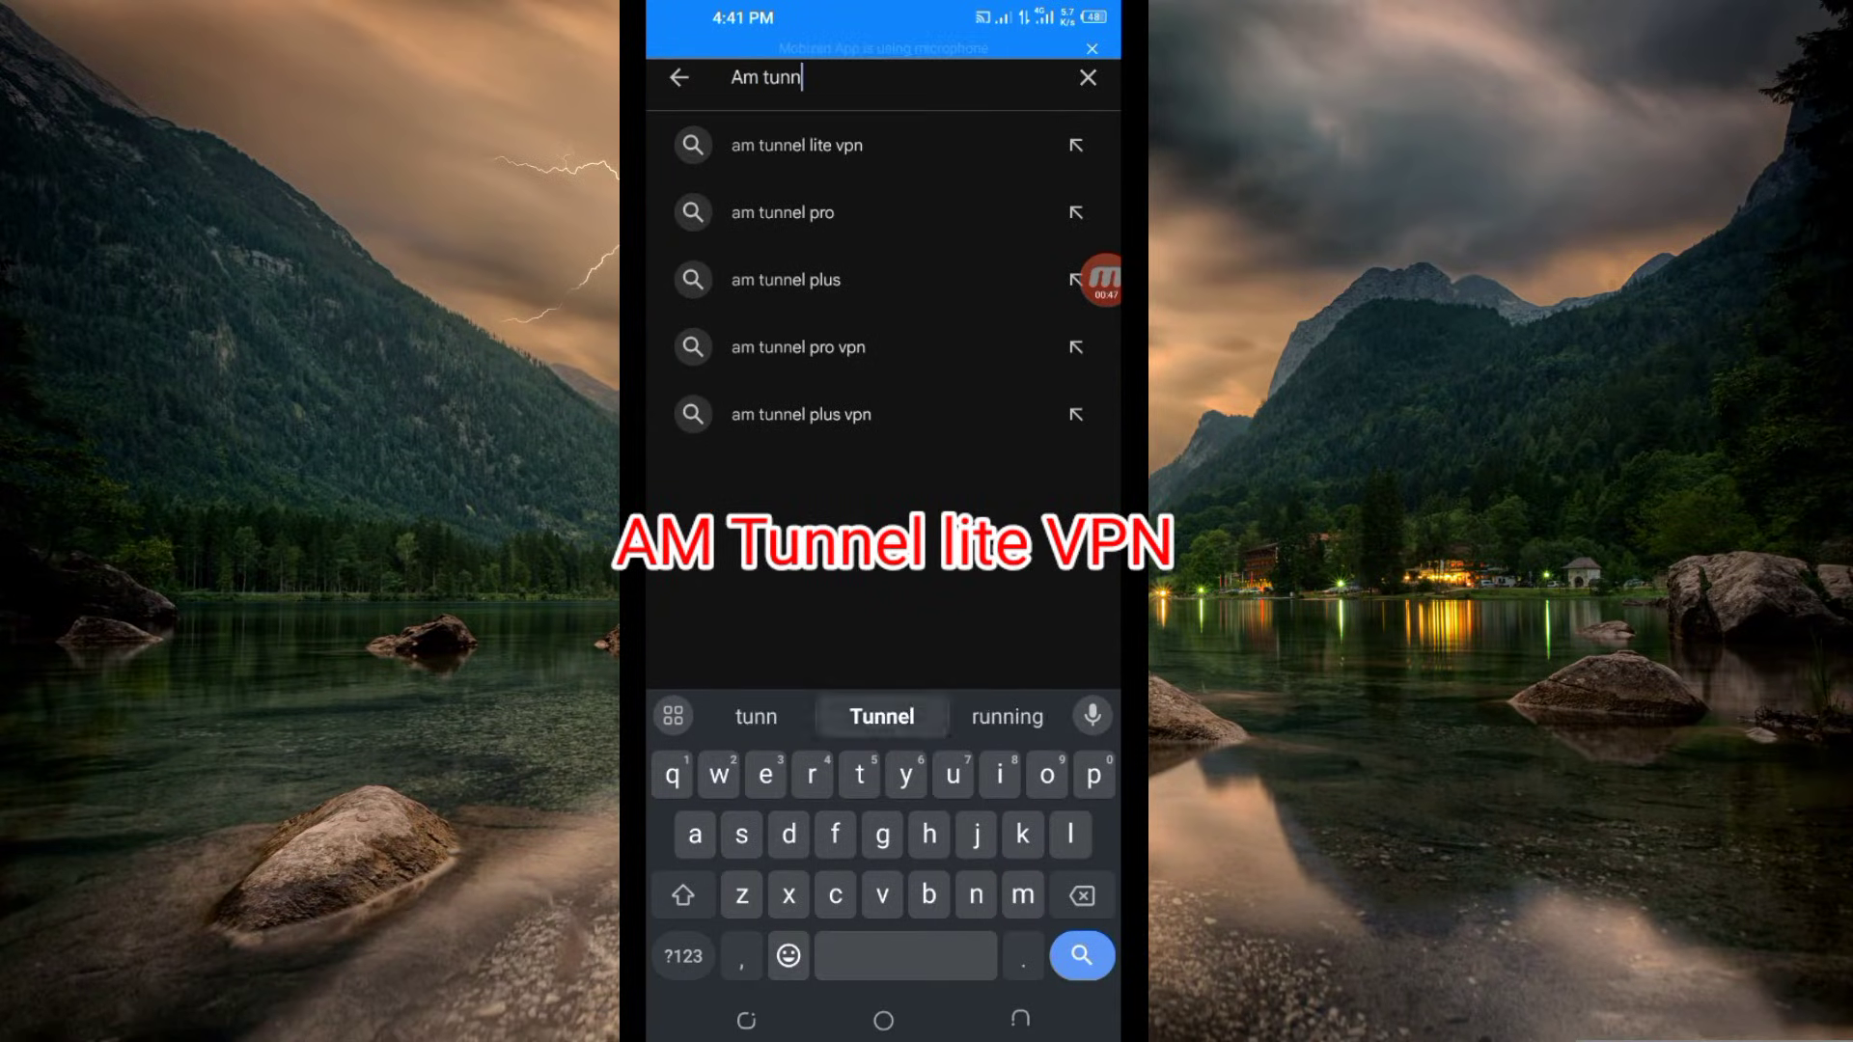
{"action": "left_click", "coordinate": [882, 715]}
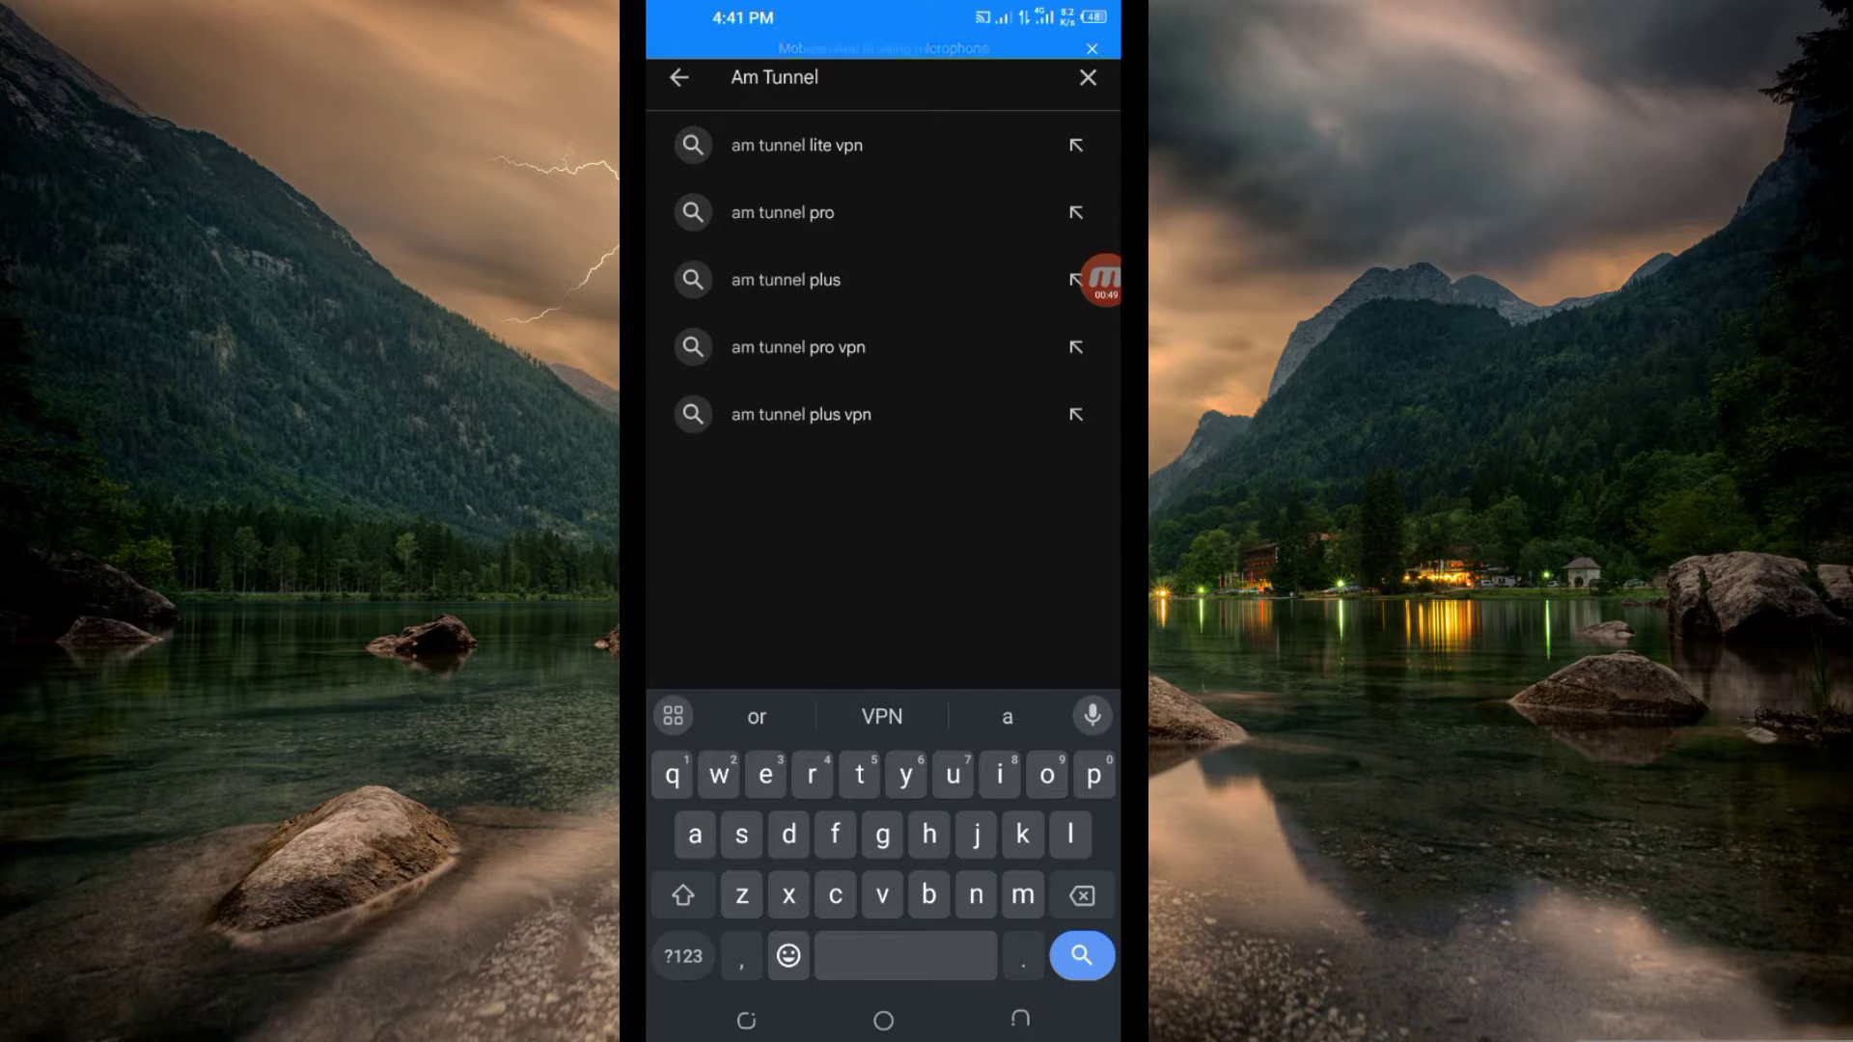
{"action": "type", "text": "lit"}
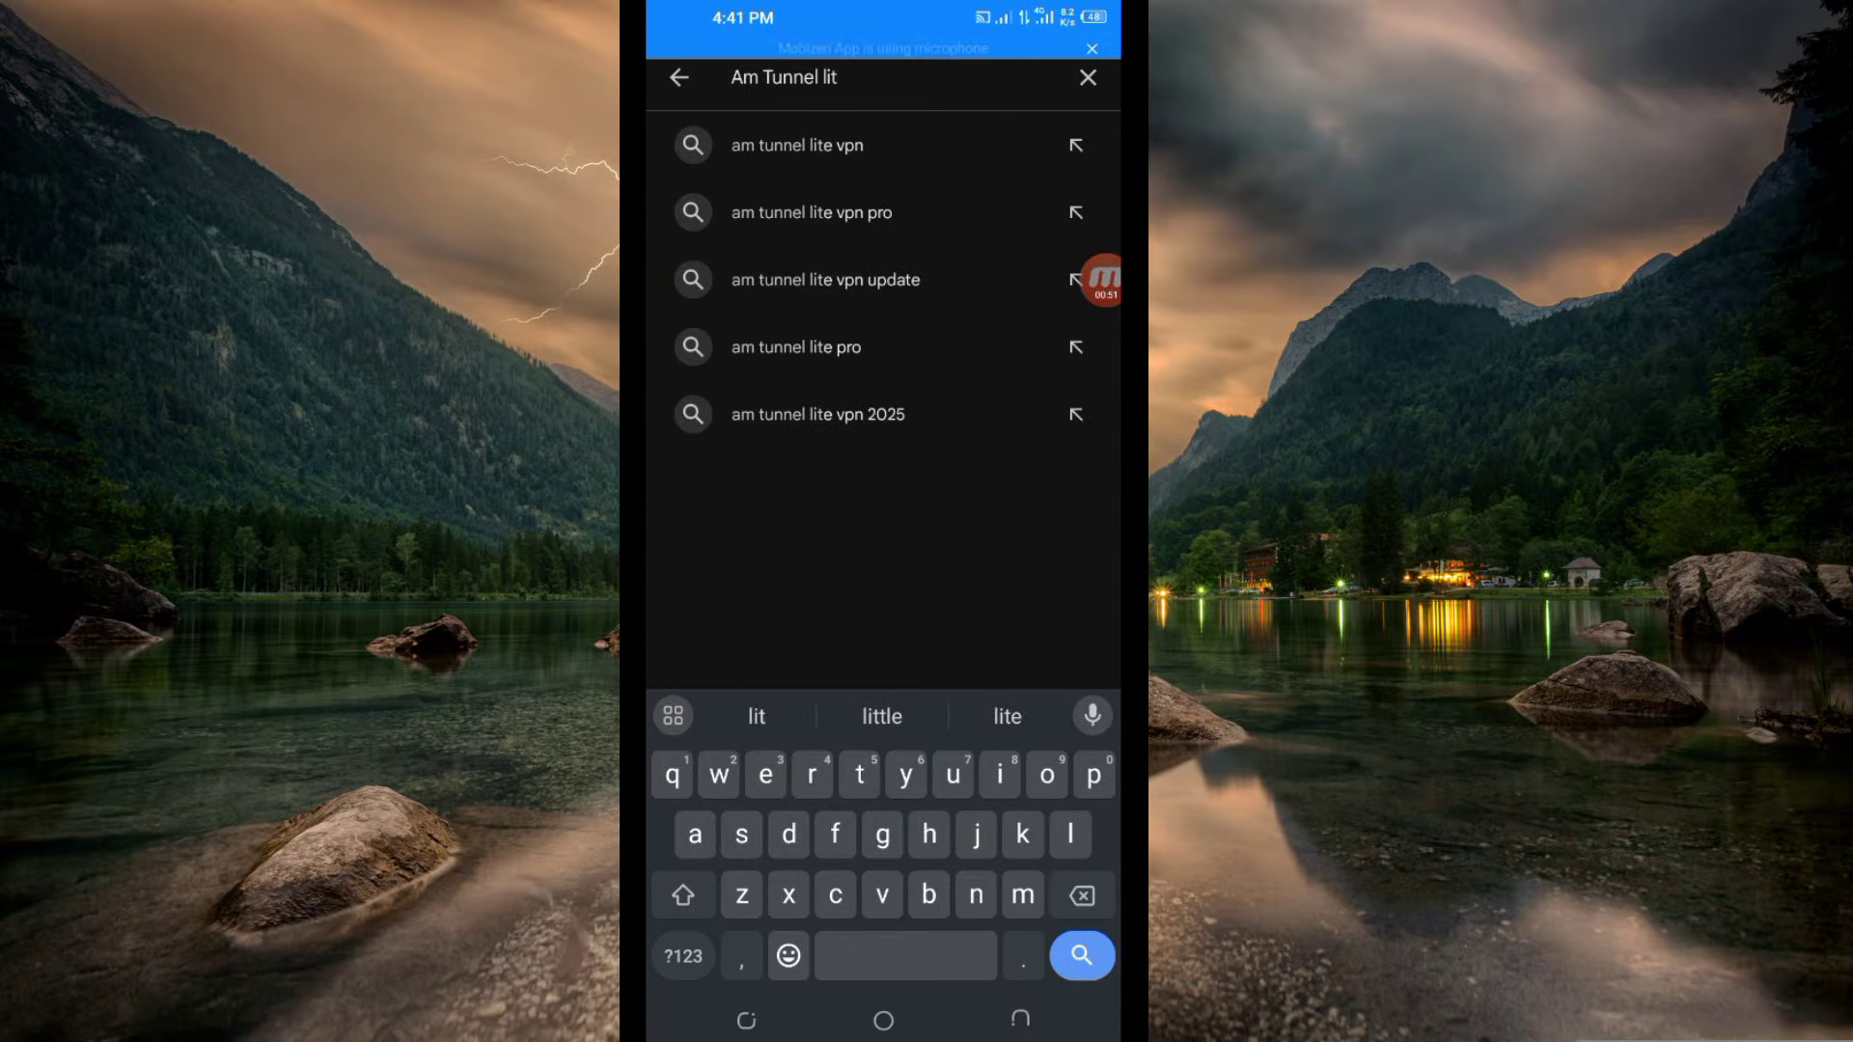
{"action": "type", "text": "e"}
{"action": "left_click", "coordinate": [1082, 956]}
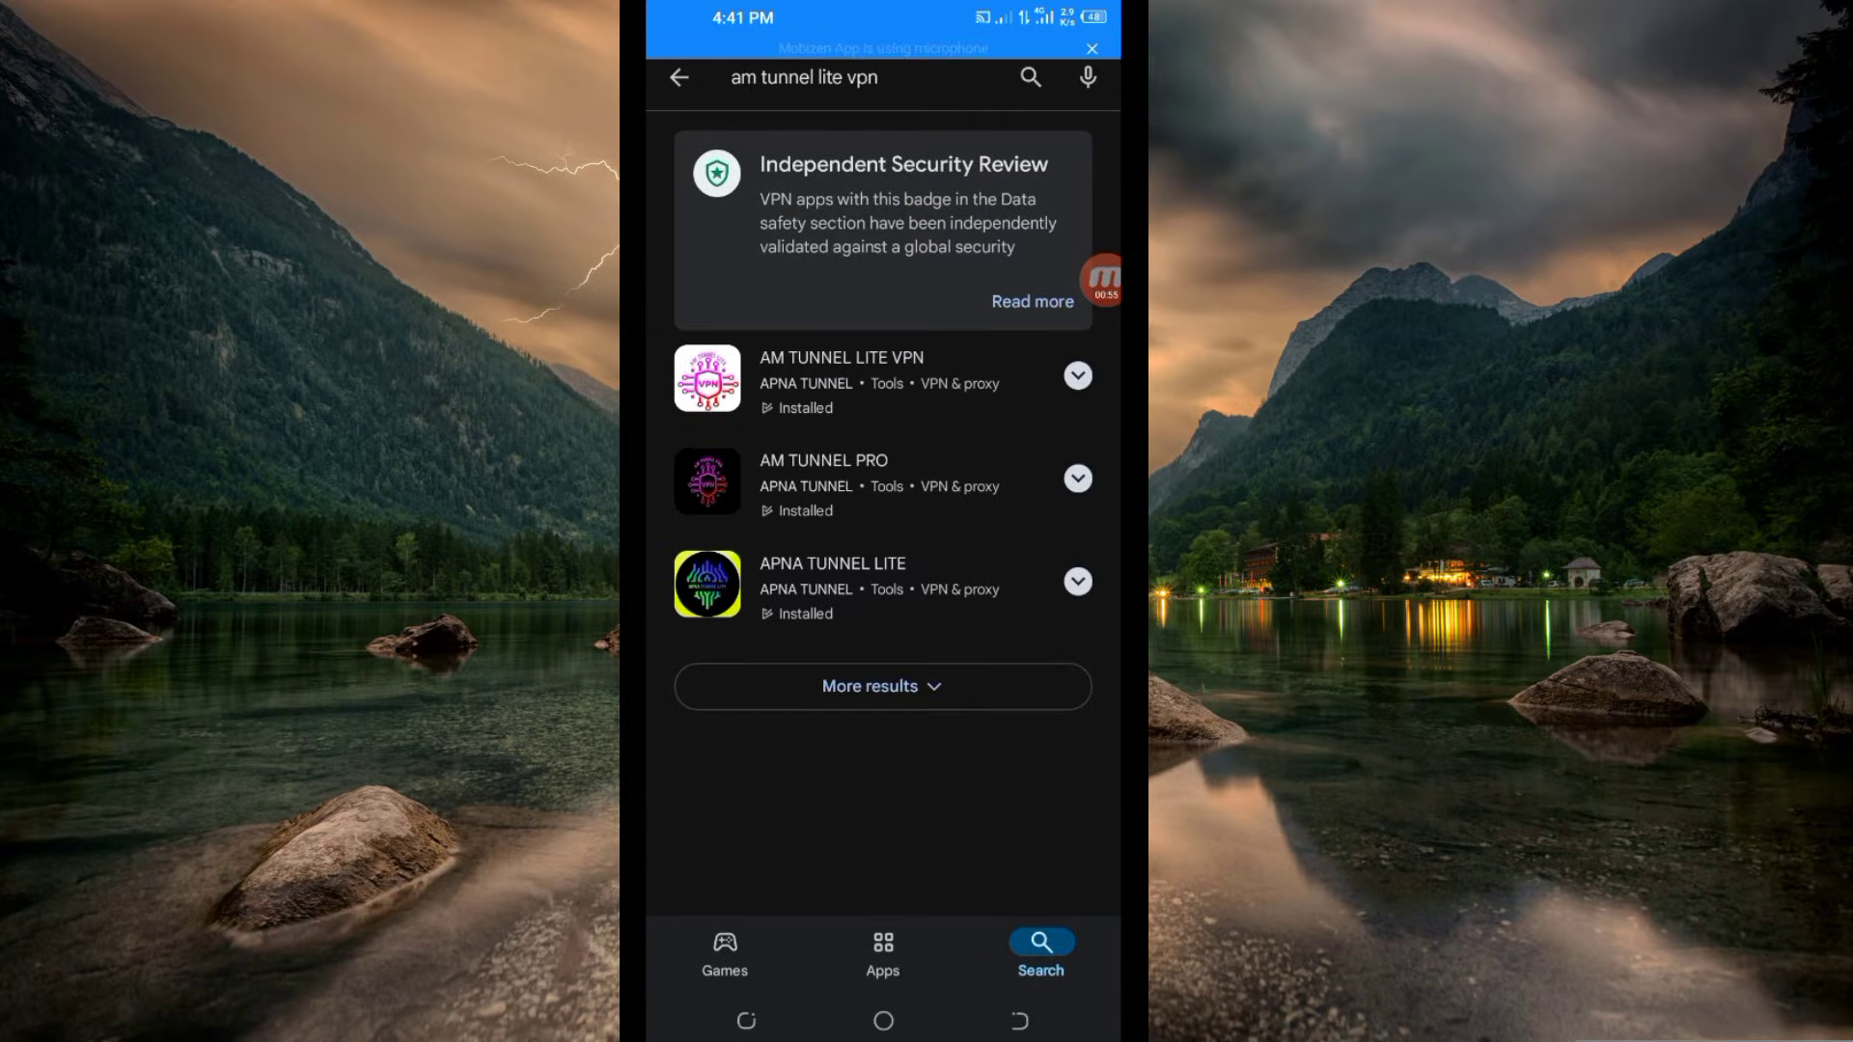
Scroll through the 'am tunnel lite vpn' search results
{"action": "left_click", "coordinate": [1100, 280]}
{"action": "left_click", "coordinate": [1075, 384]}
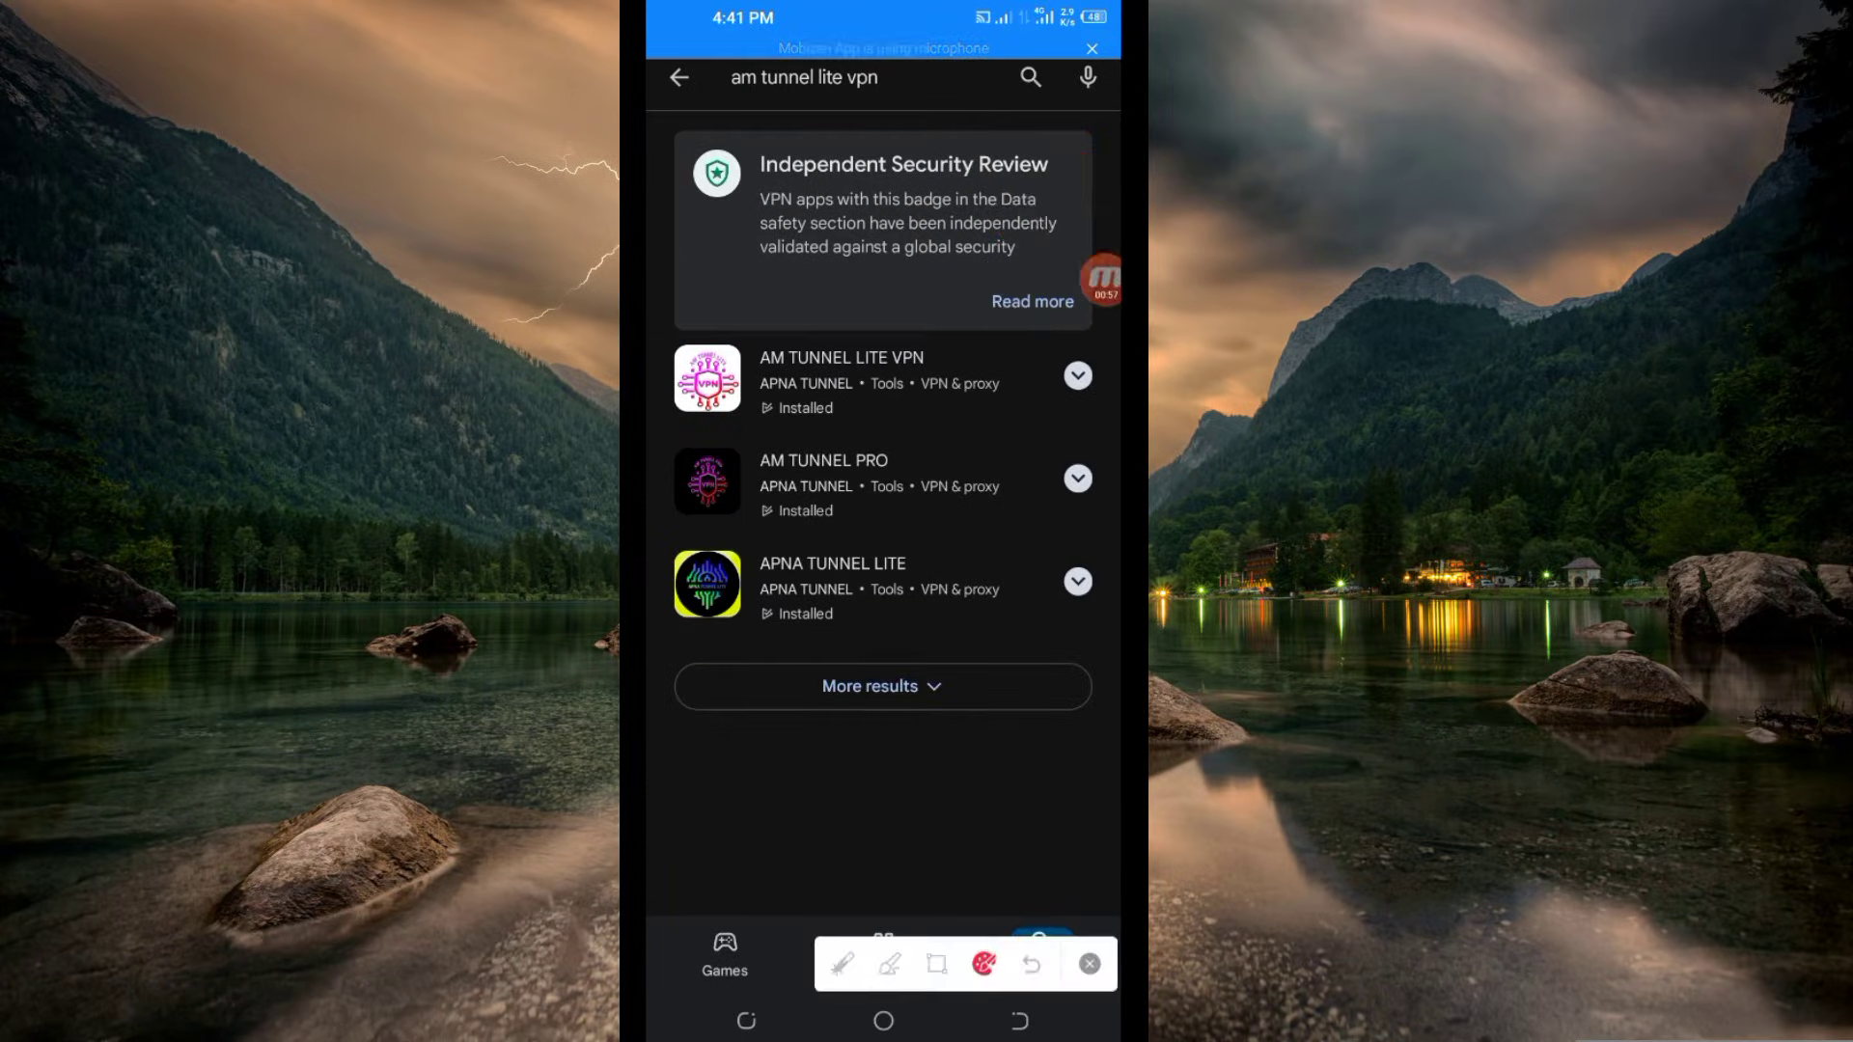
{"action": "left_click", "coordinate": [937, 964]}
{"action": "mouse_move", "coordinate": [679, 292]}
{"action": "left_mouse_down"}
{"action": "mouse_move", "coordinate": [926, 446]}
{"action": "mouse_move", "coordinate": [1066, 467]}
{"action": "left_mouse_up"}
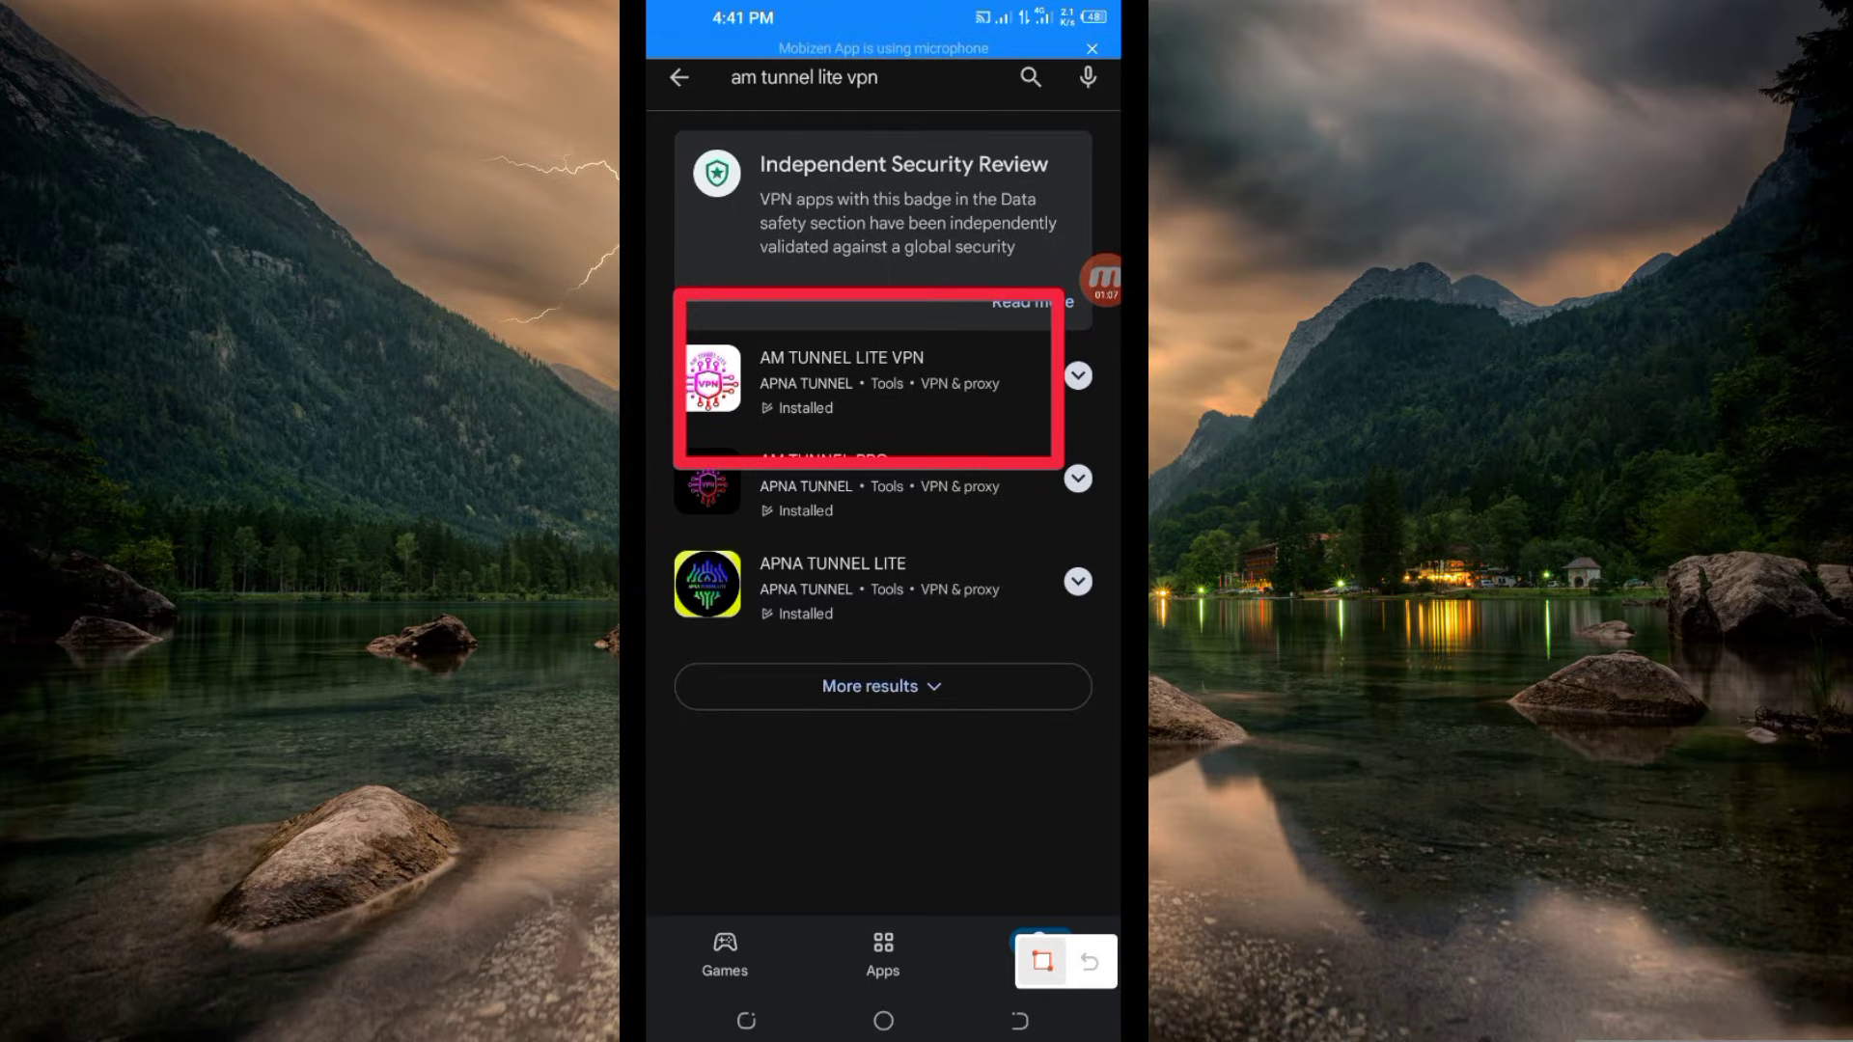
Open the AM TUNNEL LITE VPN store page and scroll through its details
{"action": "left_click", "coordinate": [1089, 962]}
{"action": "left_click", "coordinate": [869, 379]}
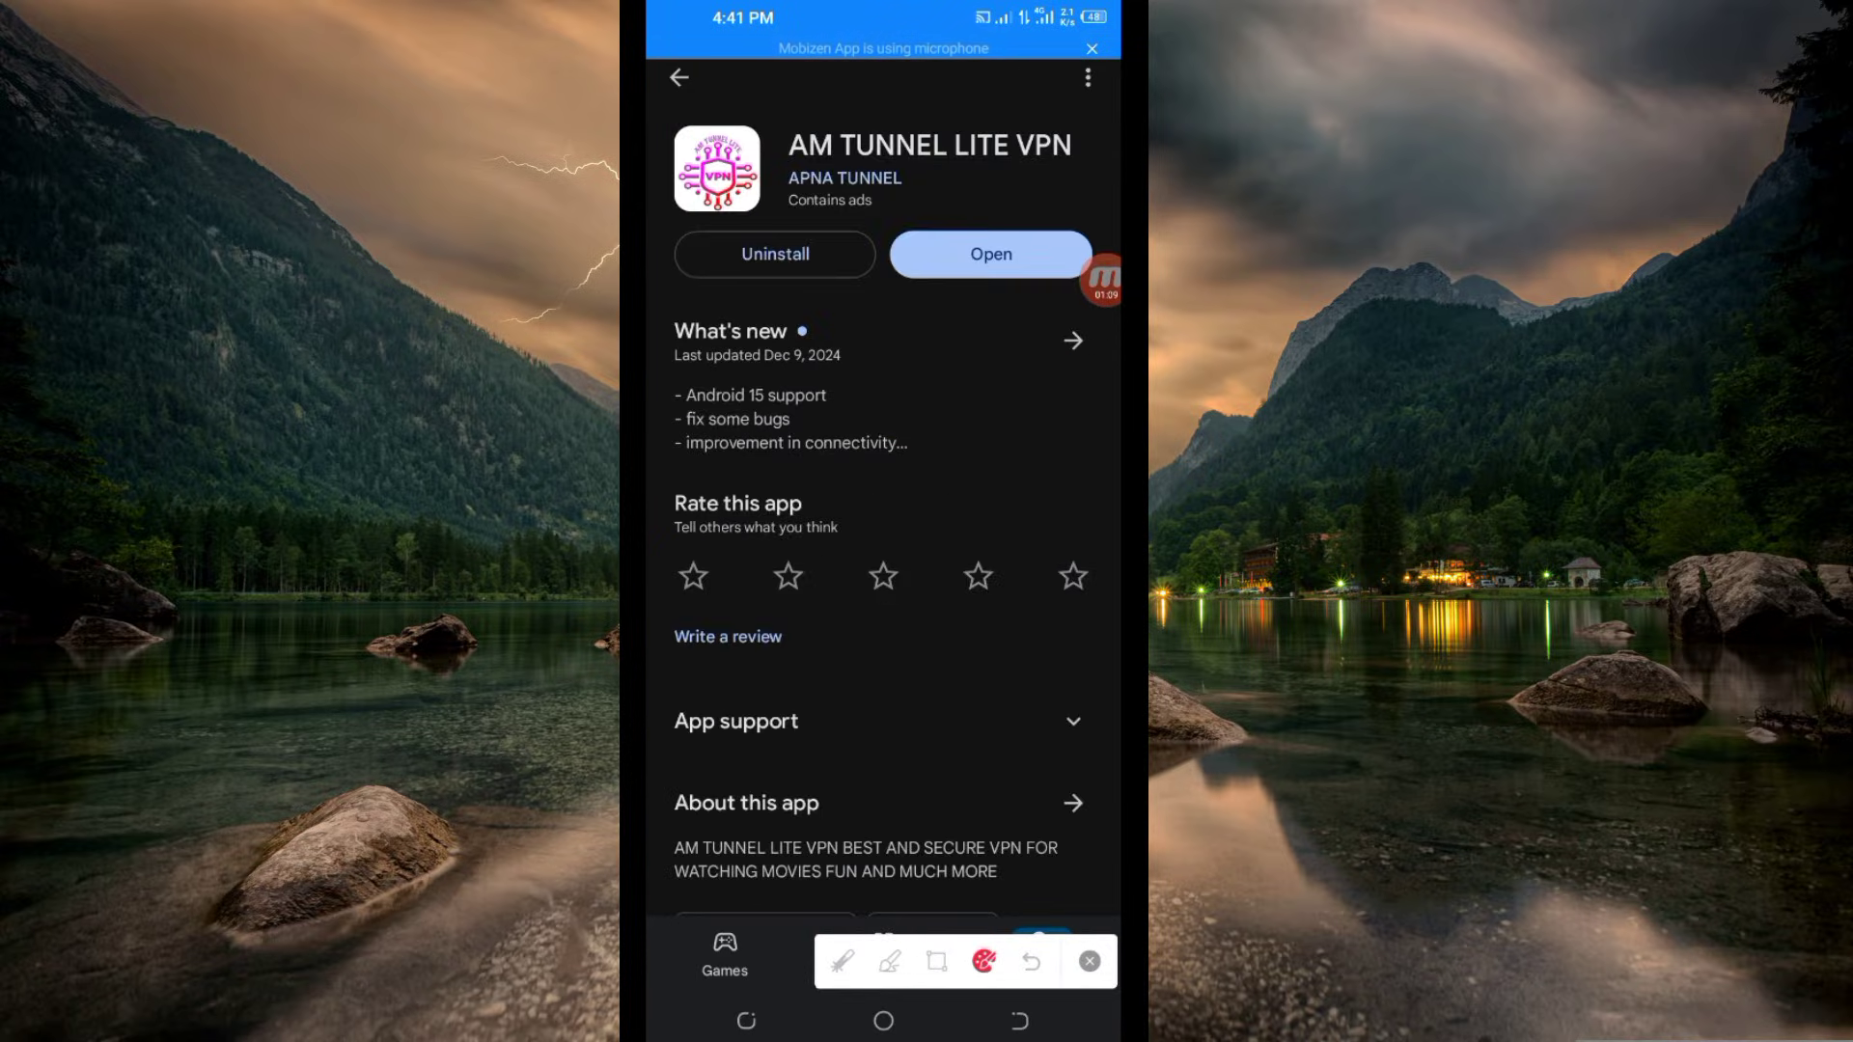
{"action": "left_click", "coordinate": [936, 961]}
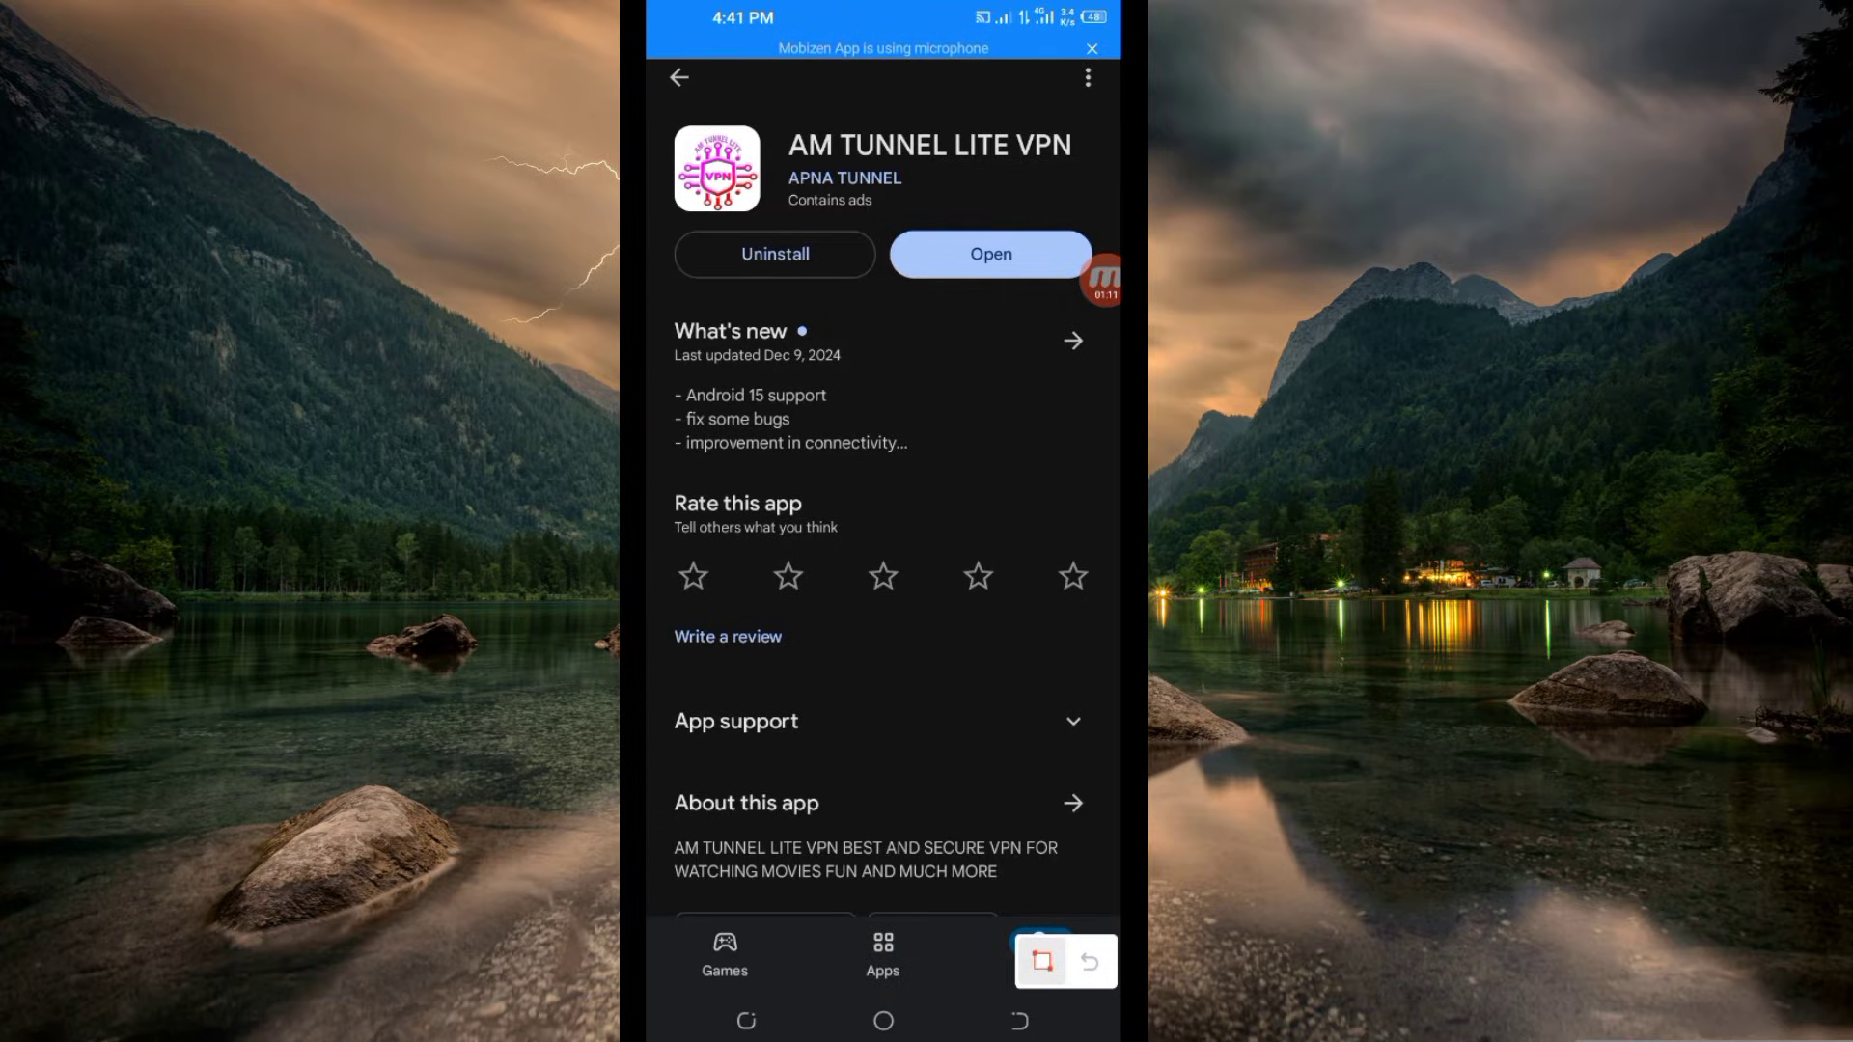
{"action": "left_click_drag", "start_coordinate": [695, 142], "coordinate": [967, 310]}
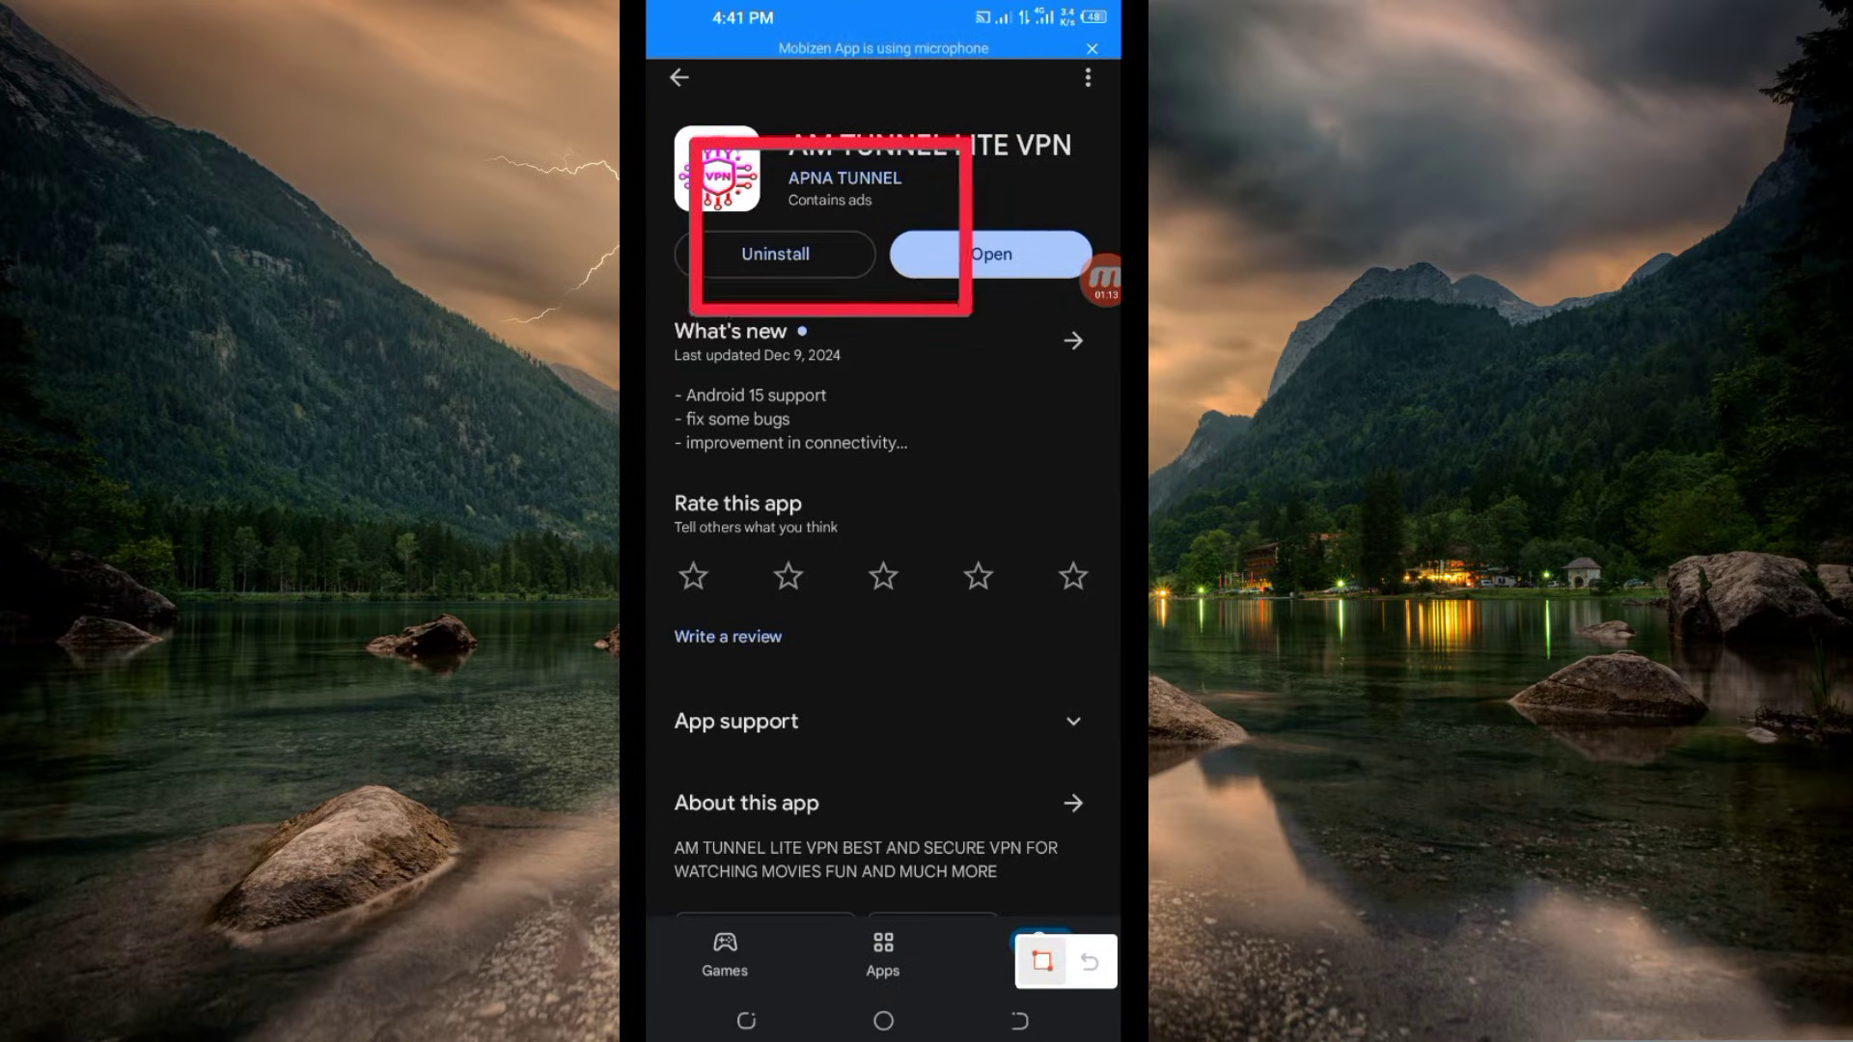
{"action": "left_click", "coordinate": [1089, 962]}
{"action": "left_click_drag", "start_coordinate": [662, 142], "coordinate": [696, 258]}
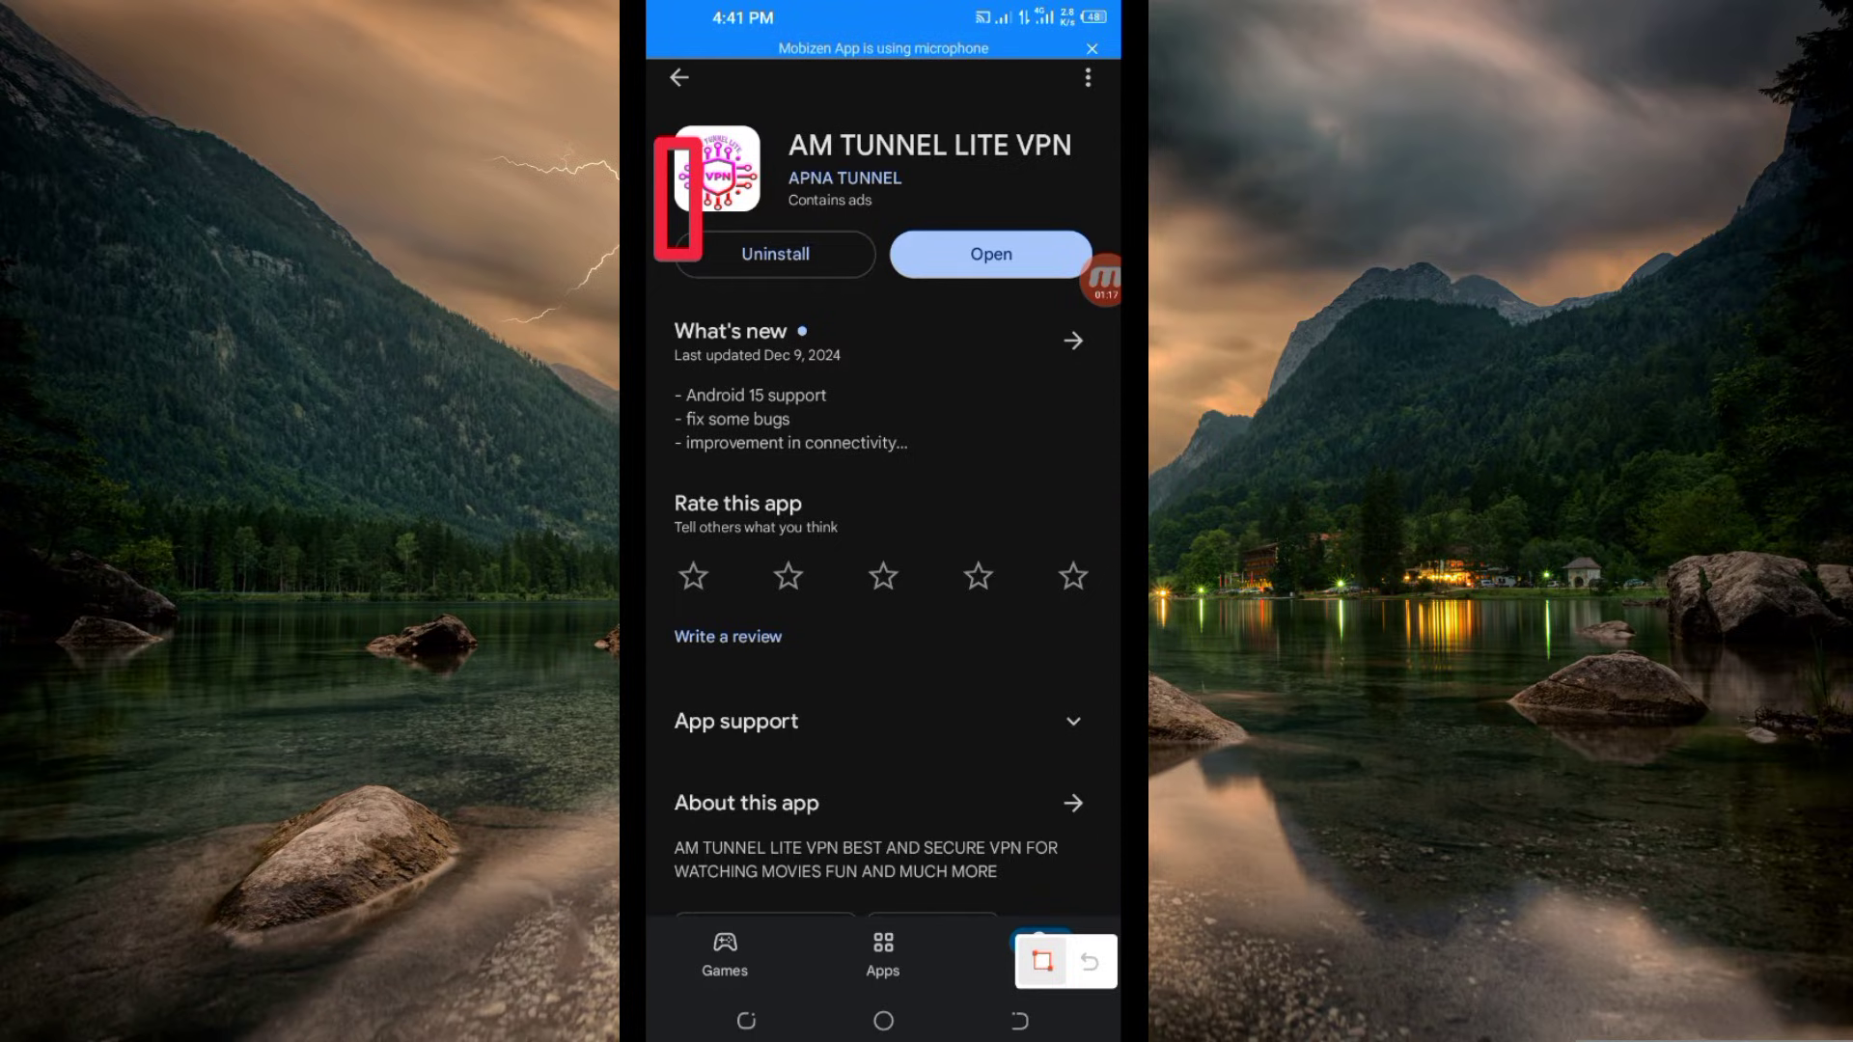
{"action": "left_click", "coordinate": [1041, 962]}
{"action": "left_click", "coordinate": [889, 961]}
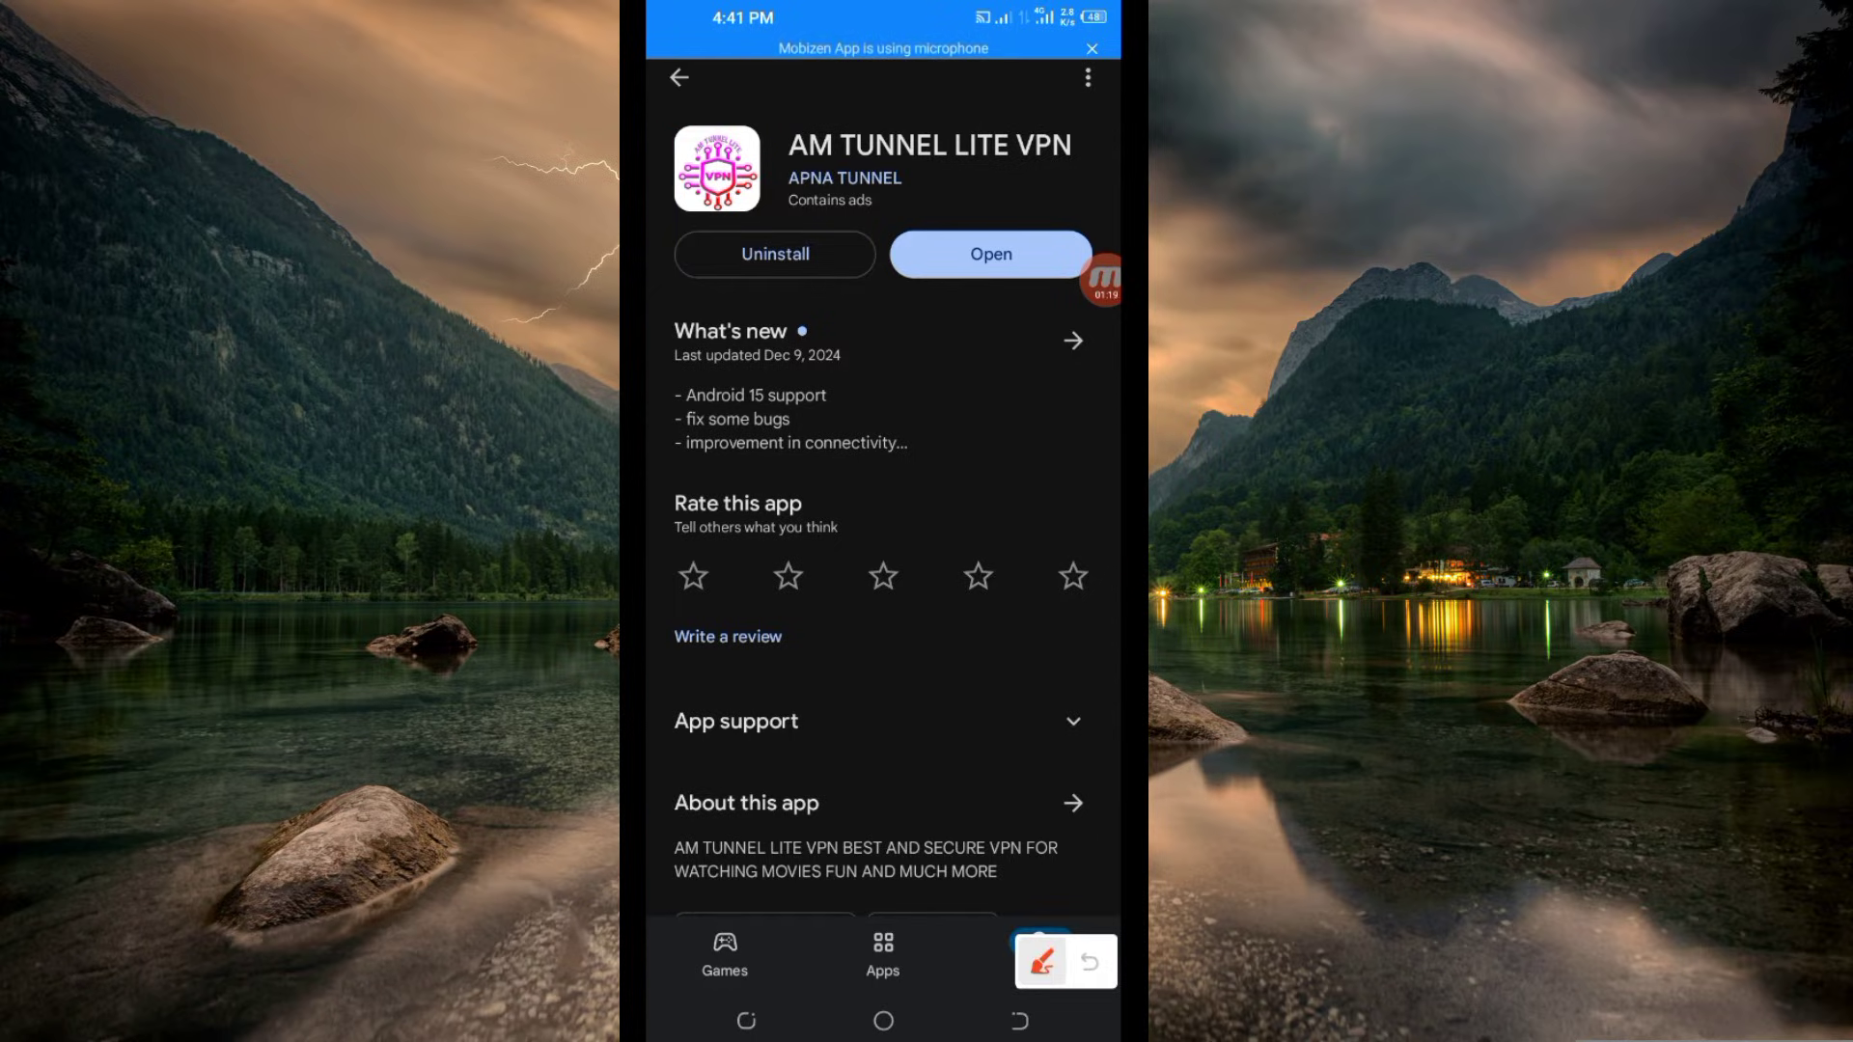
{"action": "mouse_move", "coordinate": [987, 283]}
{"action": "left_mouse_down"}
{"action": "mouse_move", "coordinate": [848, 519]}
{"action": "mouse_move", "coordinate": [834, 388]}
{"action": "mouse_move", "coordinate": [997, 402]}
{"action": "left_mouse_up"}
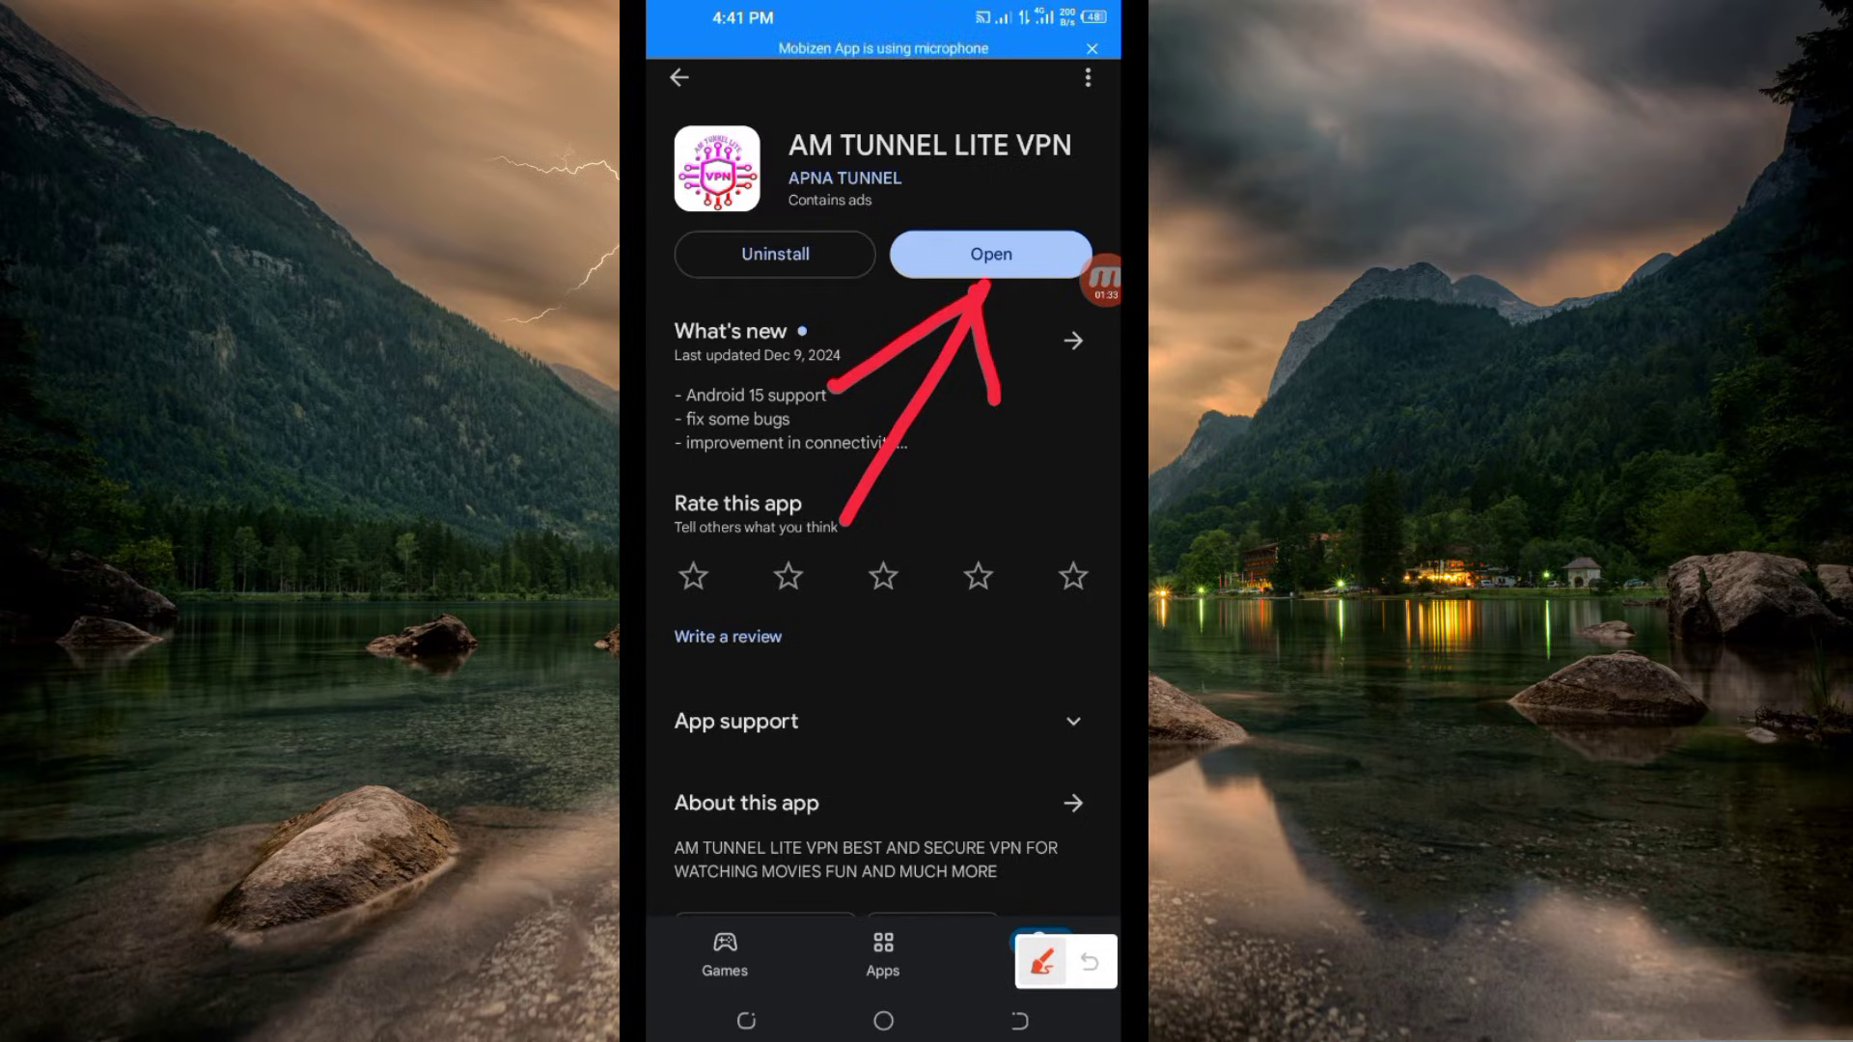
Launch AM Tunnel Lite VPN and dismiss the Notice announcement
{"action": "left_click", "coordinate": [1089, 963]}
{"action": "left_click", "coordinate": [991, 253]}
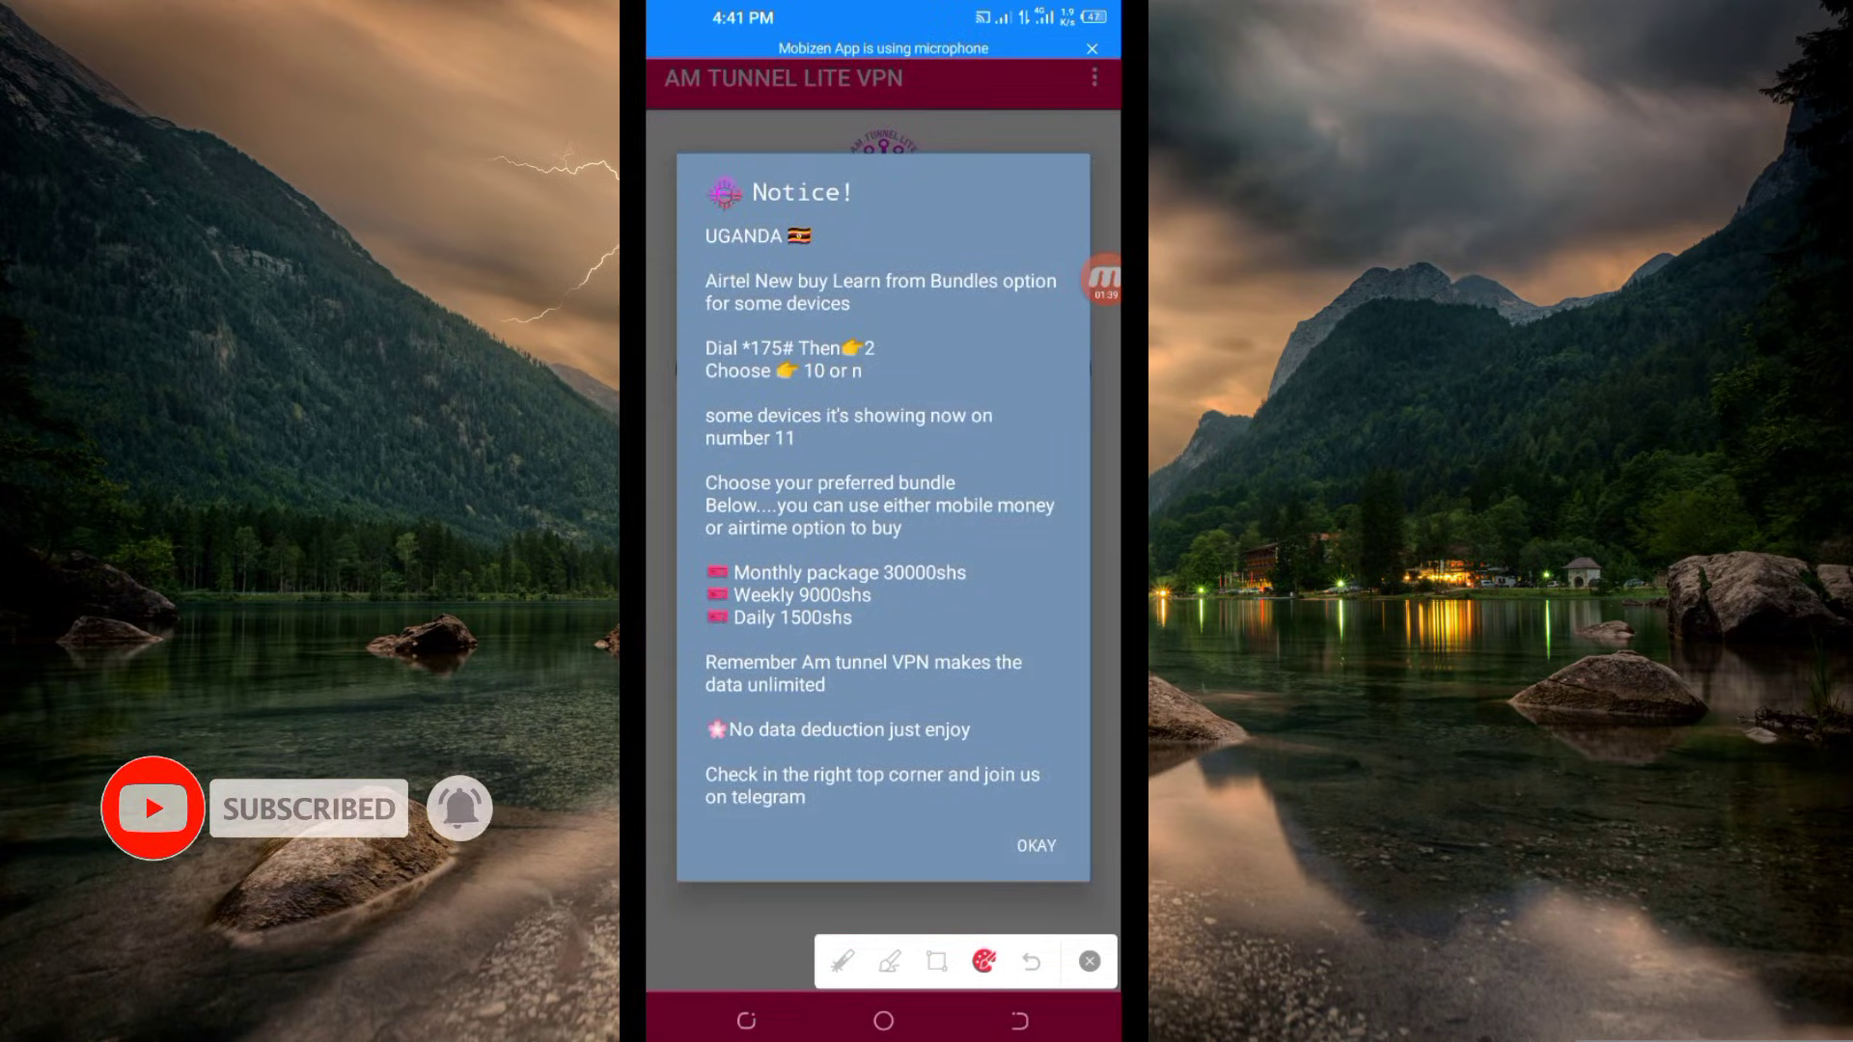
{"action": "left_click", "coordinate": [1038, 846]}
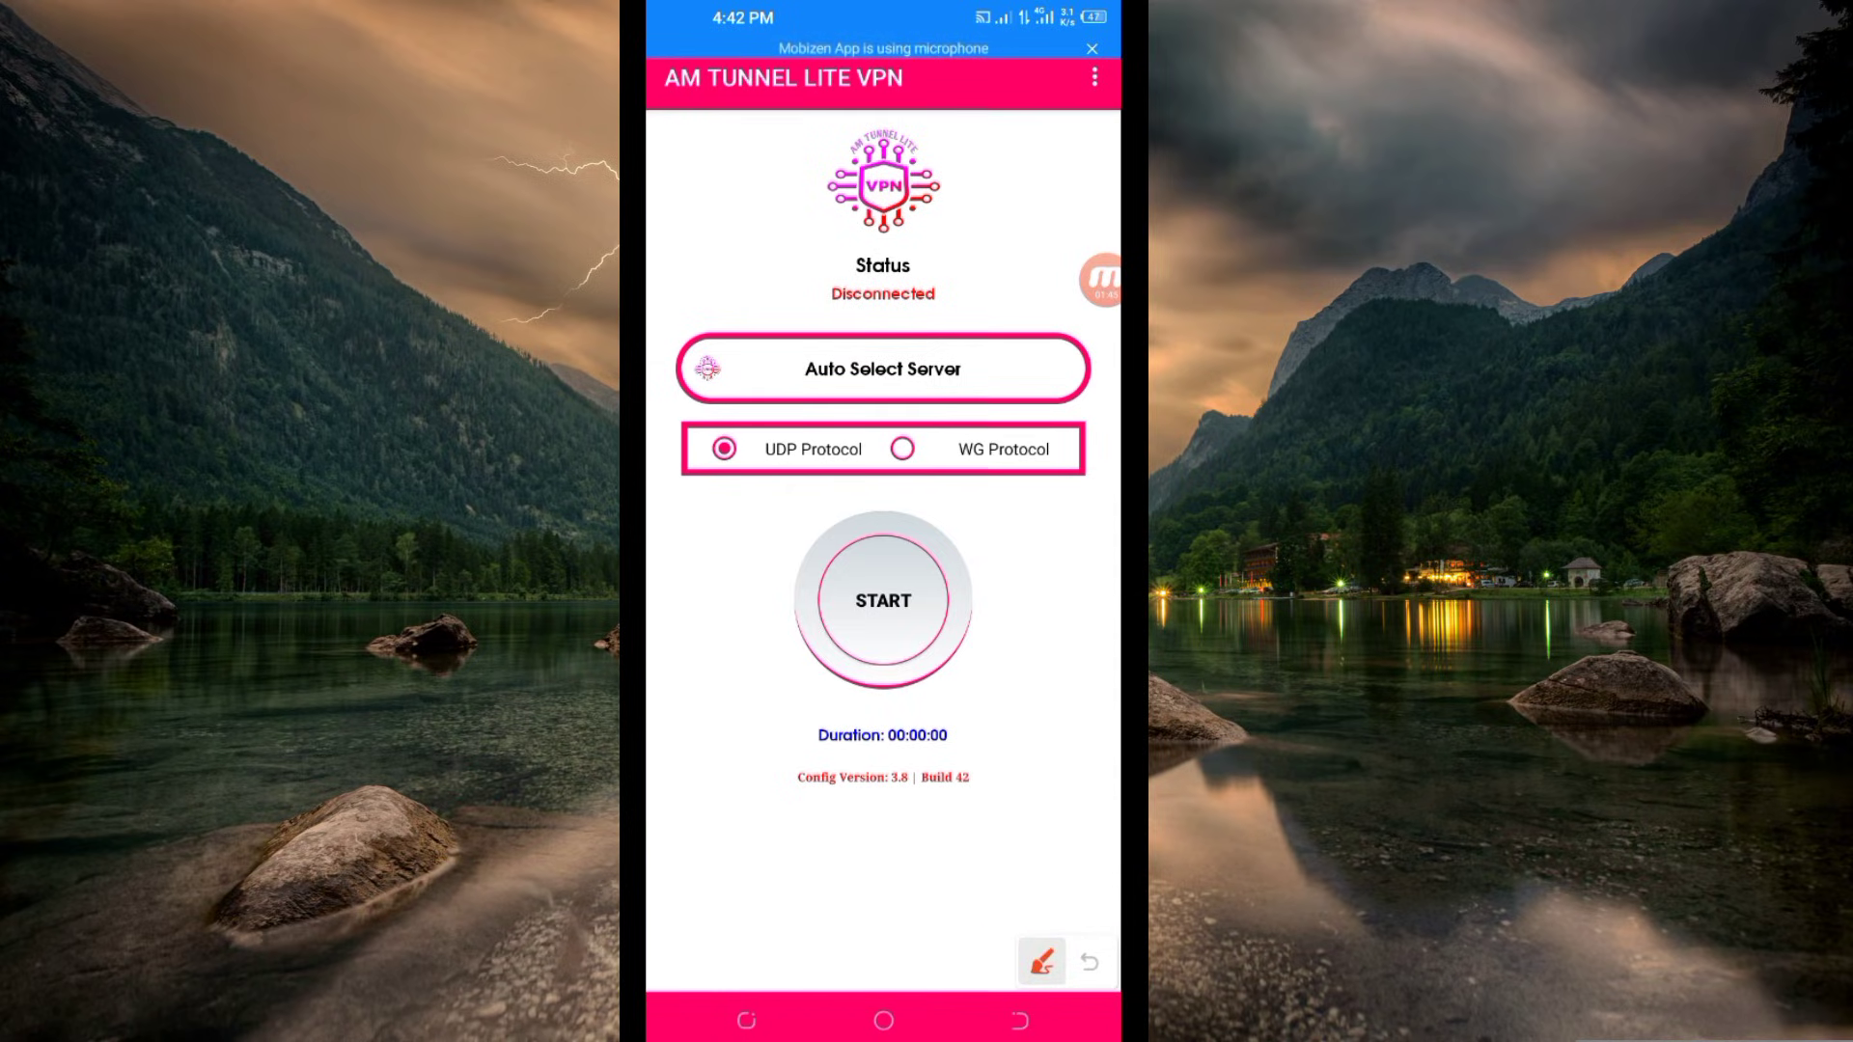
{"action": "left_click_drag", "start_coordinate": [1087, 89], "coordinate": [934, 283]}
{"action": "mouse_move", "coordinate": [934, 162]}
{"action": "left_mouse_down"}
{"action": "mouse_move", "coordinate": [1072, 96]}
{"action": "mouse_move", "coordinate": [1066, 232]}
{"action": "left_mouse_up"}
Show the overflow menu with Update, Logs, Contact and Exit
{"action": "left_click", "coordinate": [1041, 962]}
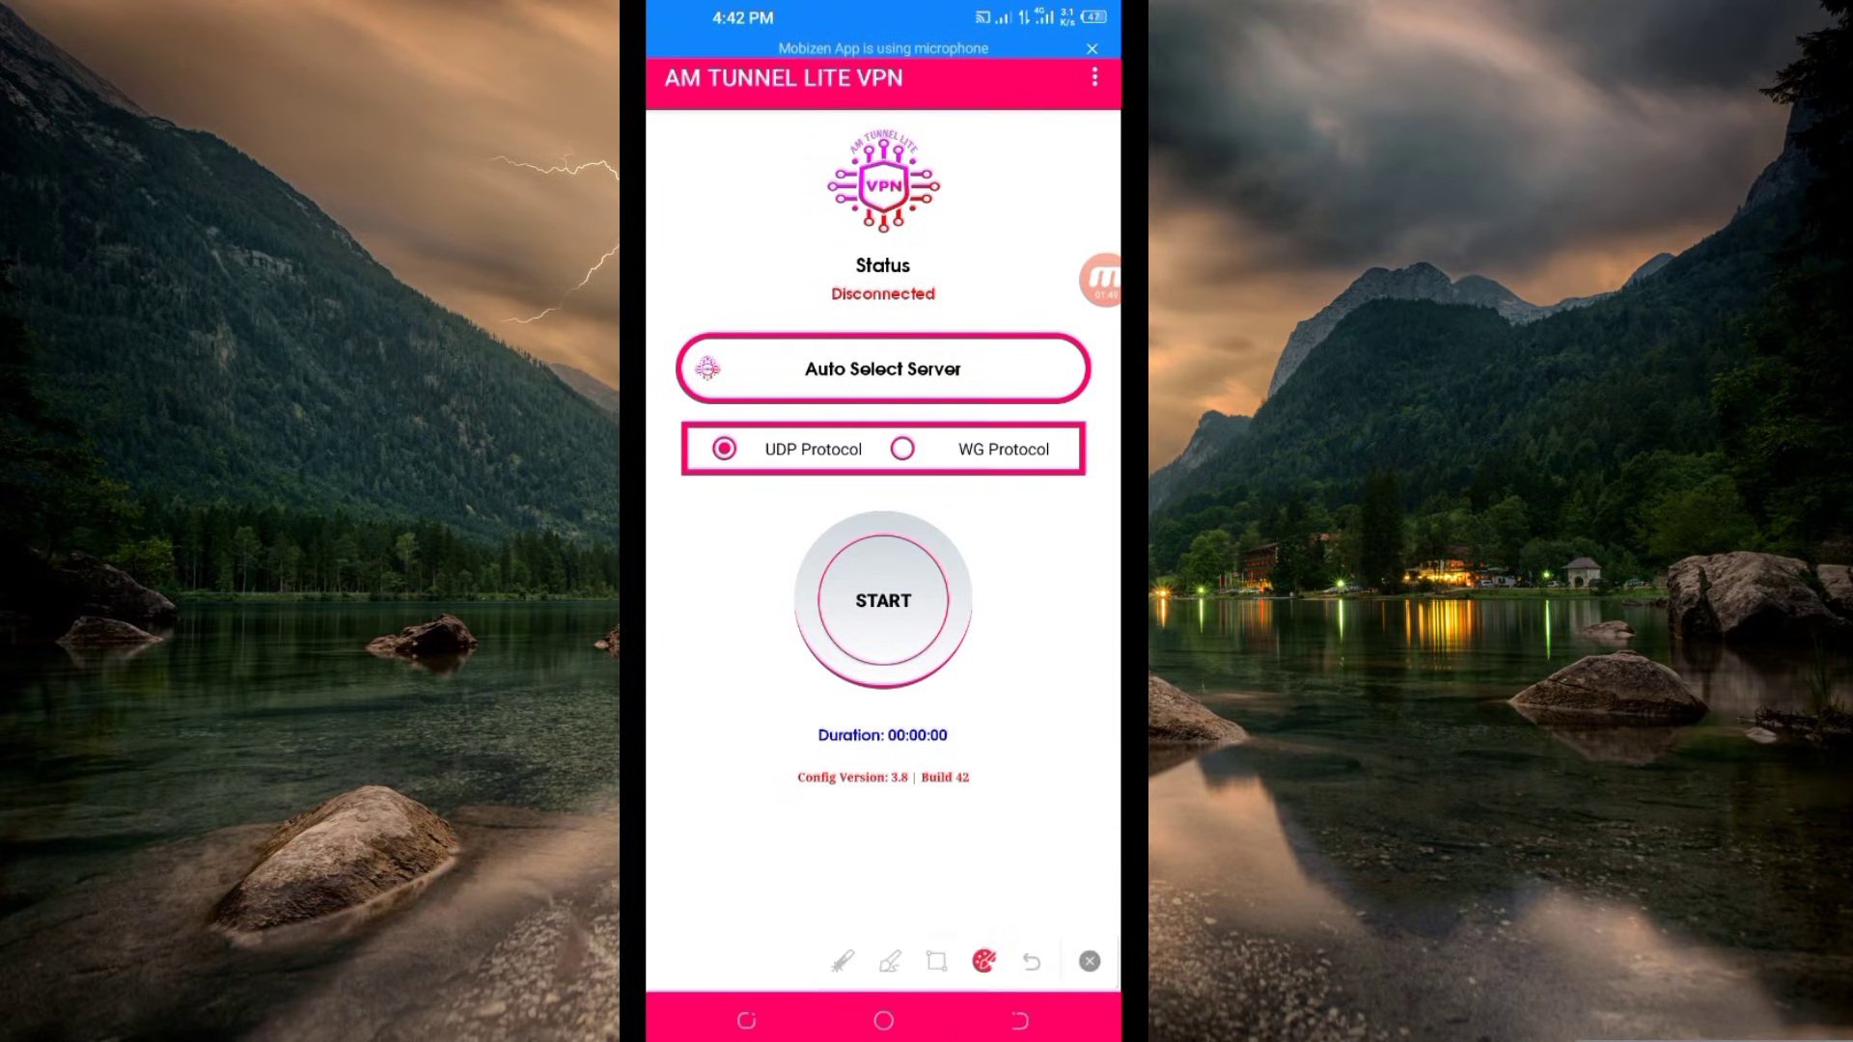
{"action": "left_click", "coordinate": [1094, 77]}
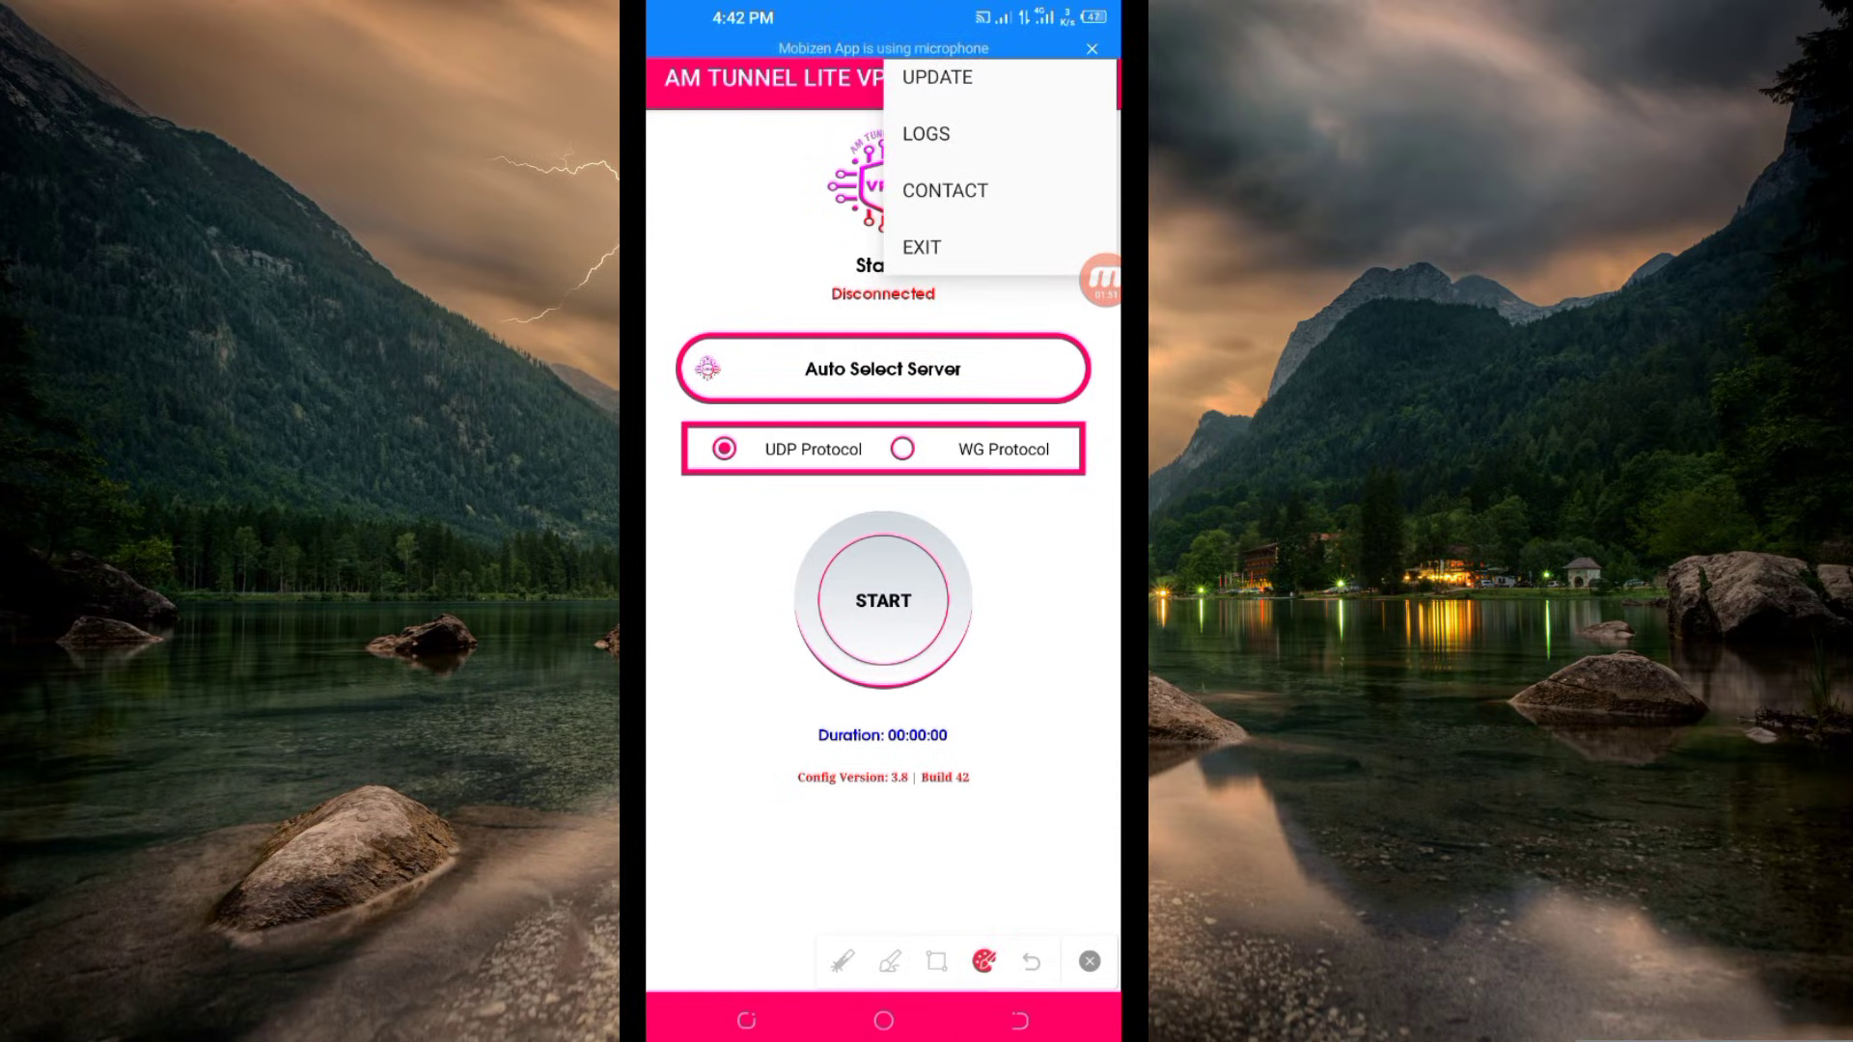
{"action": "left_click", "coordinate": [1089, 962]}
{"action": "mouse_move", "coordinate": [1020, 59]}
{"action": "left_mouse_down"}
{"action": "mouse_move", "coordinate": [926, 116]}
{"action": "mouse_move", "coordinate": [1050, 122]}
{"action": "mouse_move", "coordinate": [1056, 70]}
{"action": "mouse_move", "coordinate": [1032, 64]}
{"action": "left_mouse_up"}
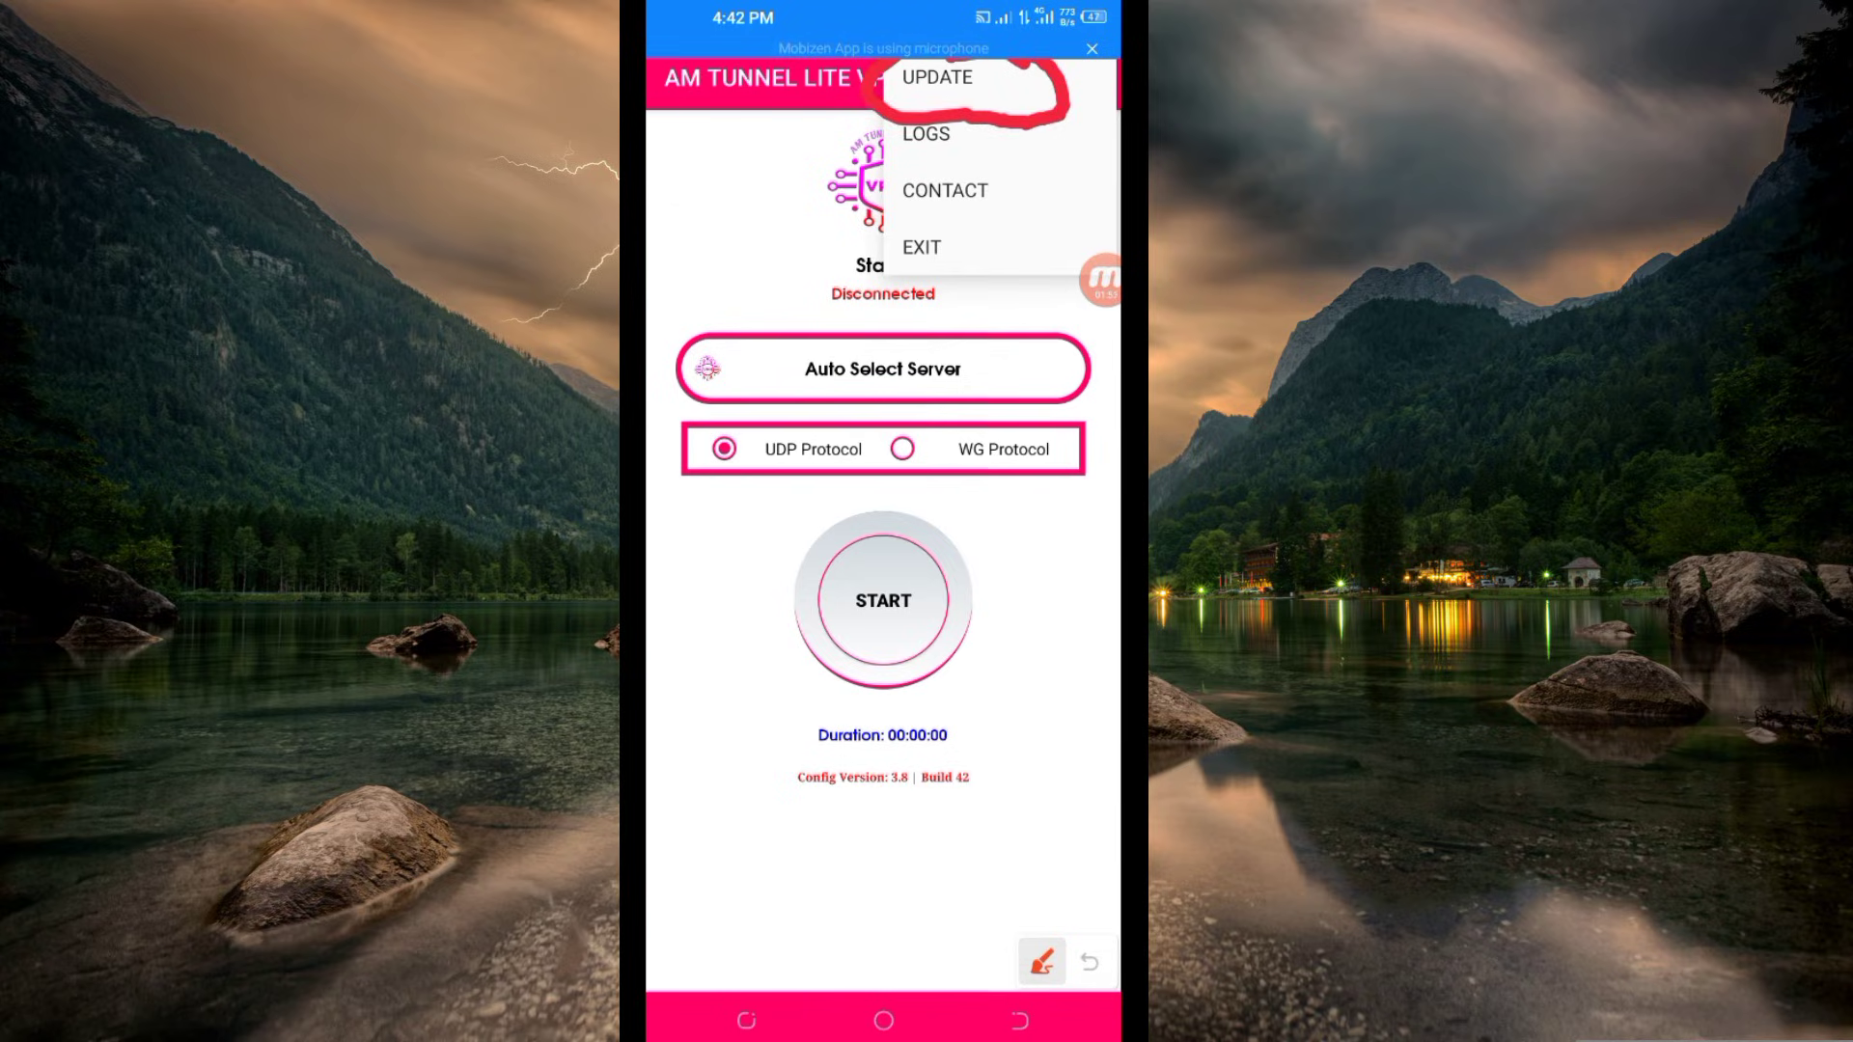
{"action": "left_click_drag", "start_coordinate": [974, 143], "coordinate": [903, 355]}
{"action": "left_click_drag", "start_coordinate": [955, 150], "coordinate": [865, 218]}
{"action": "left_click_drag", "start_coordinate": [975, 139], "coordinate": [993, 232]}
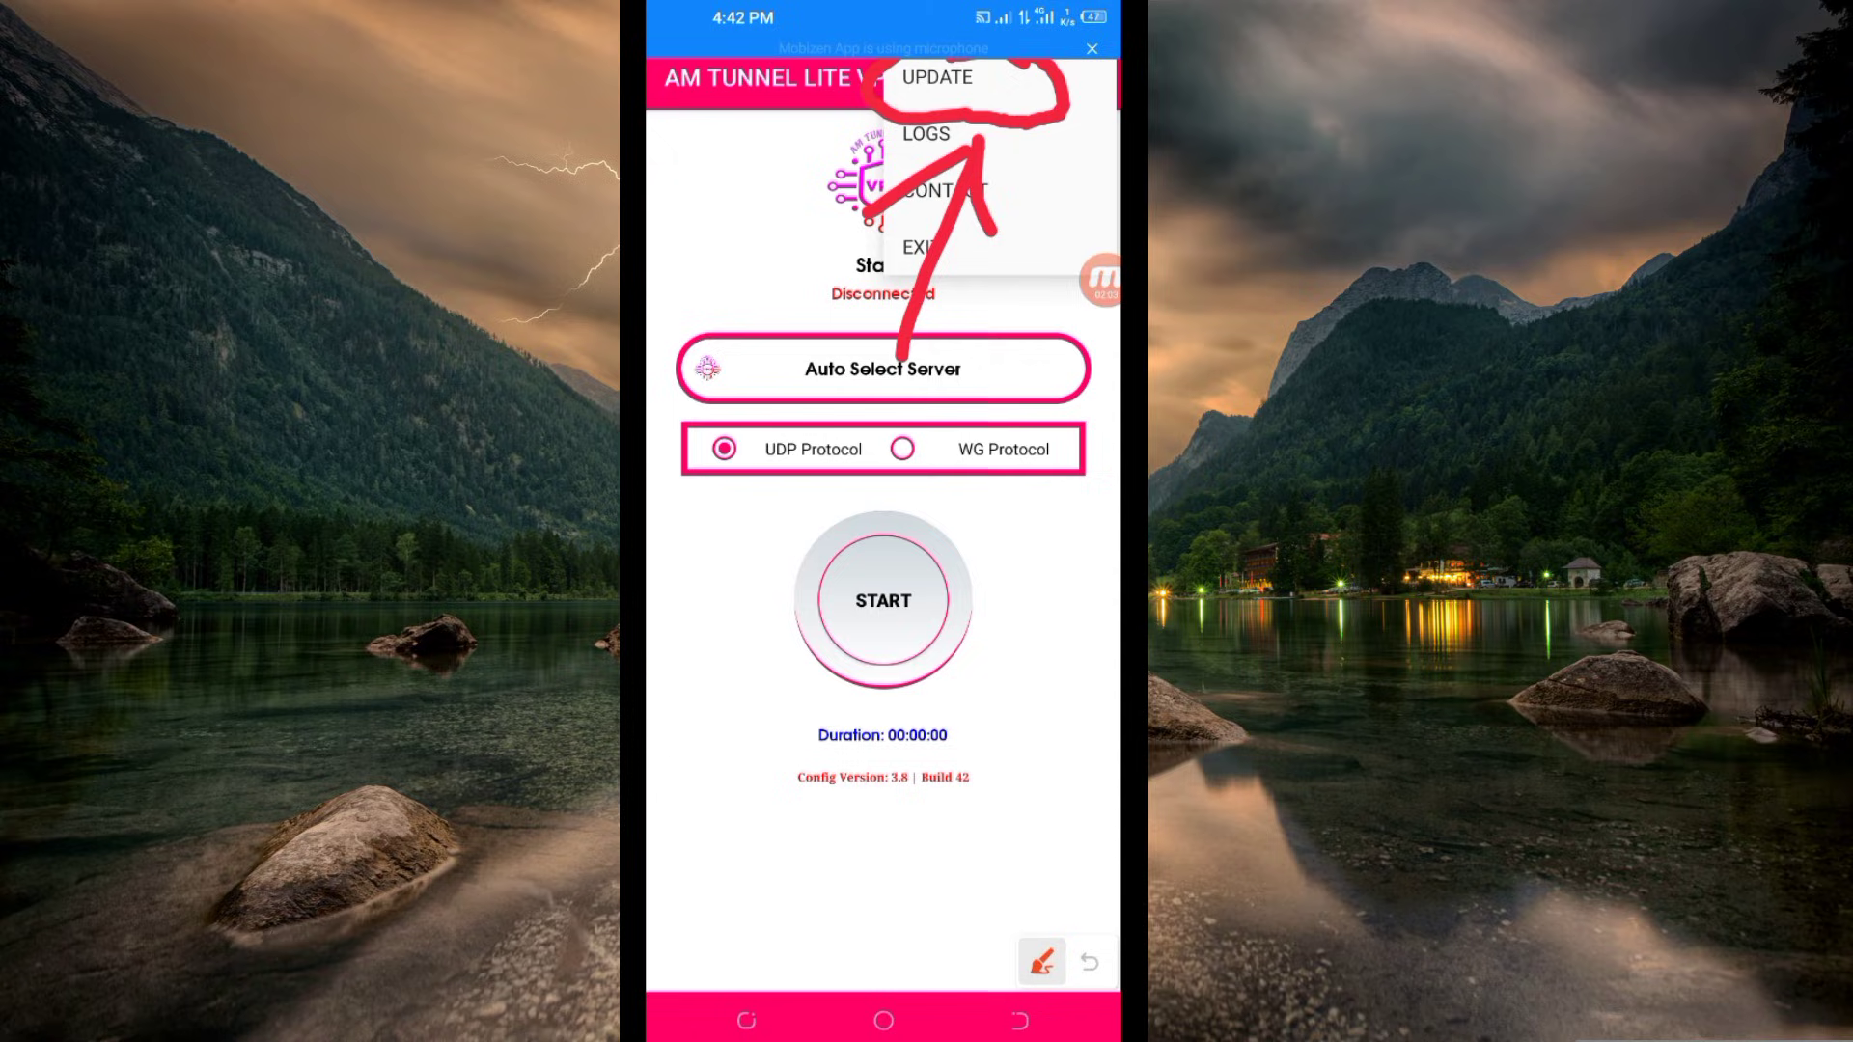
Close the overflow menu, back on the disconnected main screen
{"action": "left_click", "coordinate": [1042, 961]}
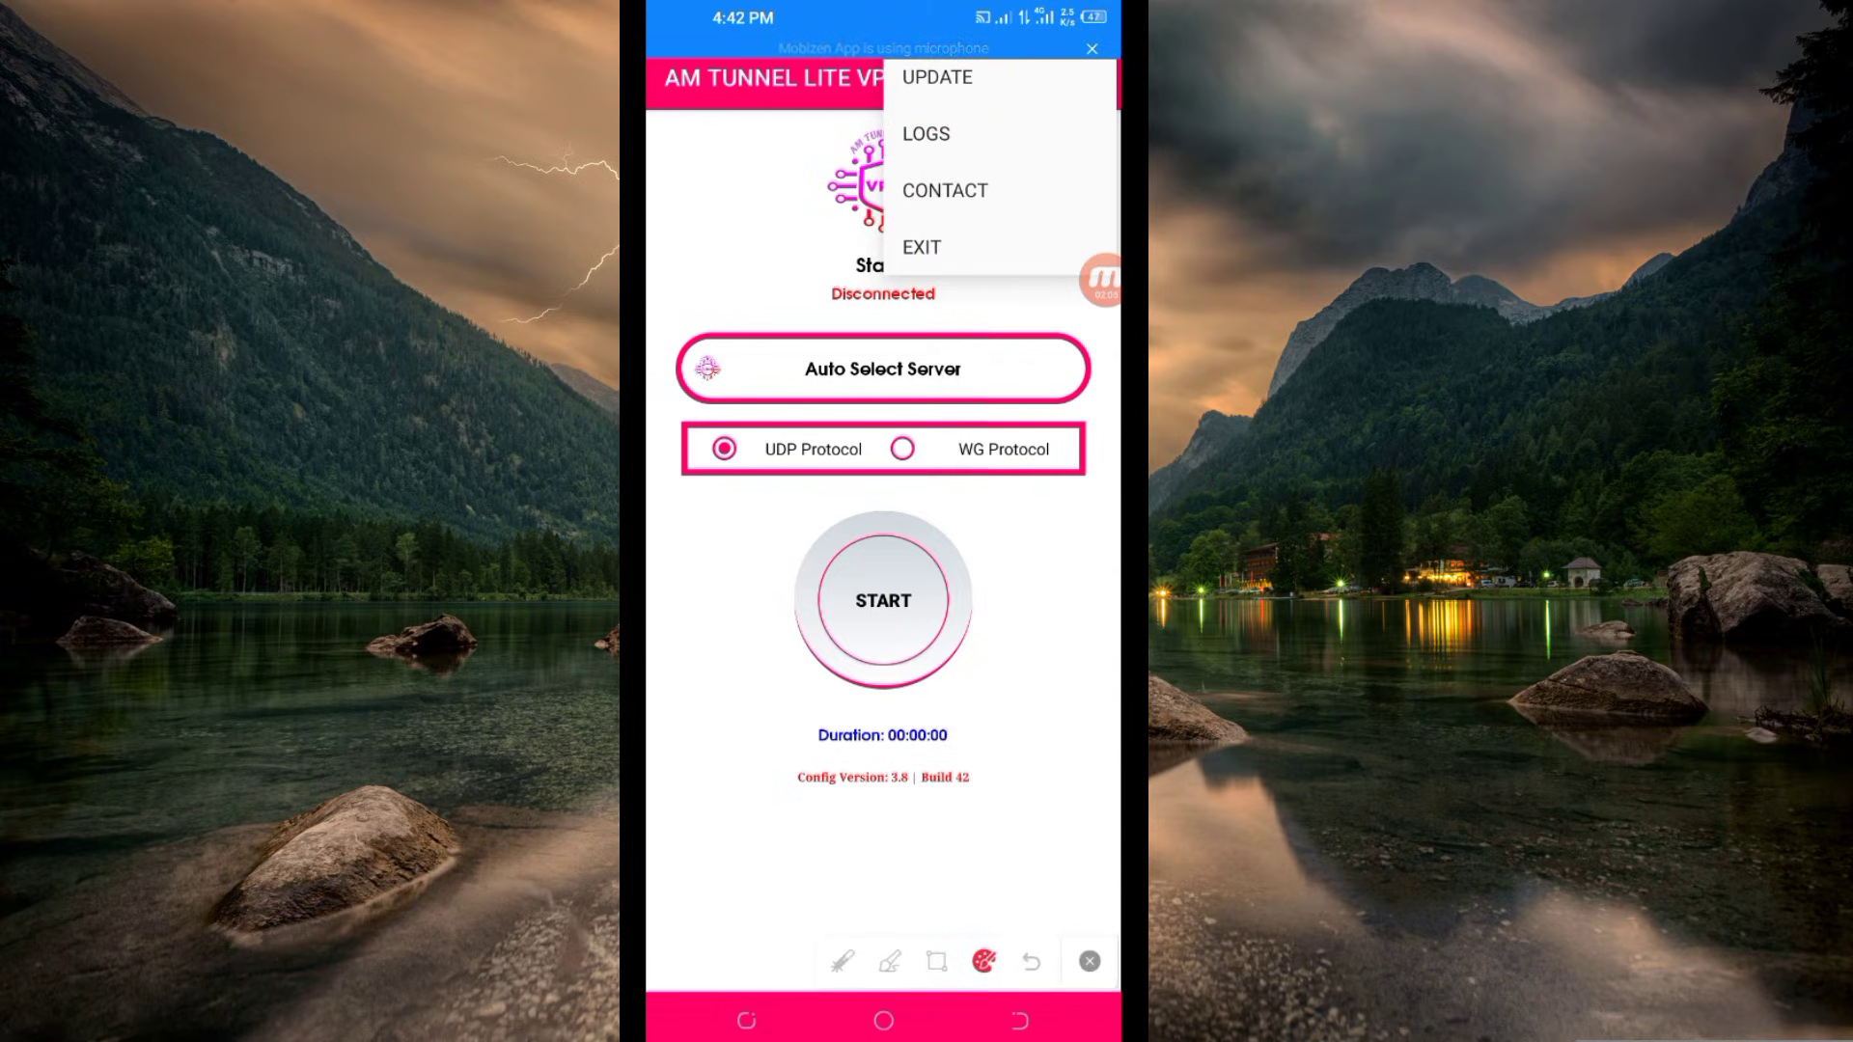
{"action": "left_click", "coordinate": [883, 580]}
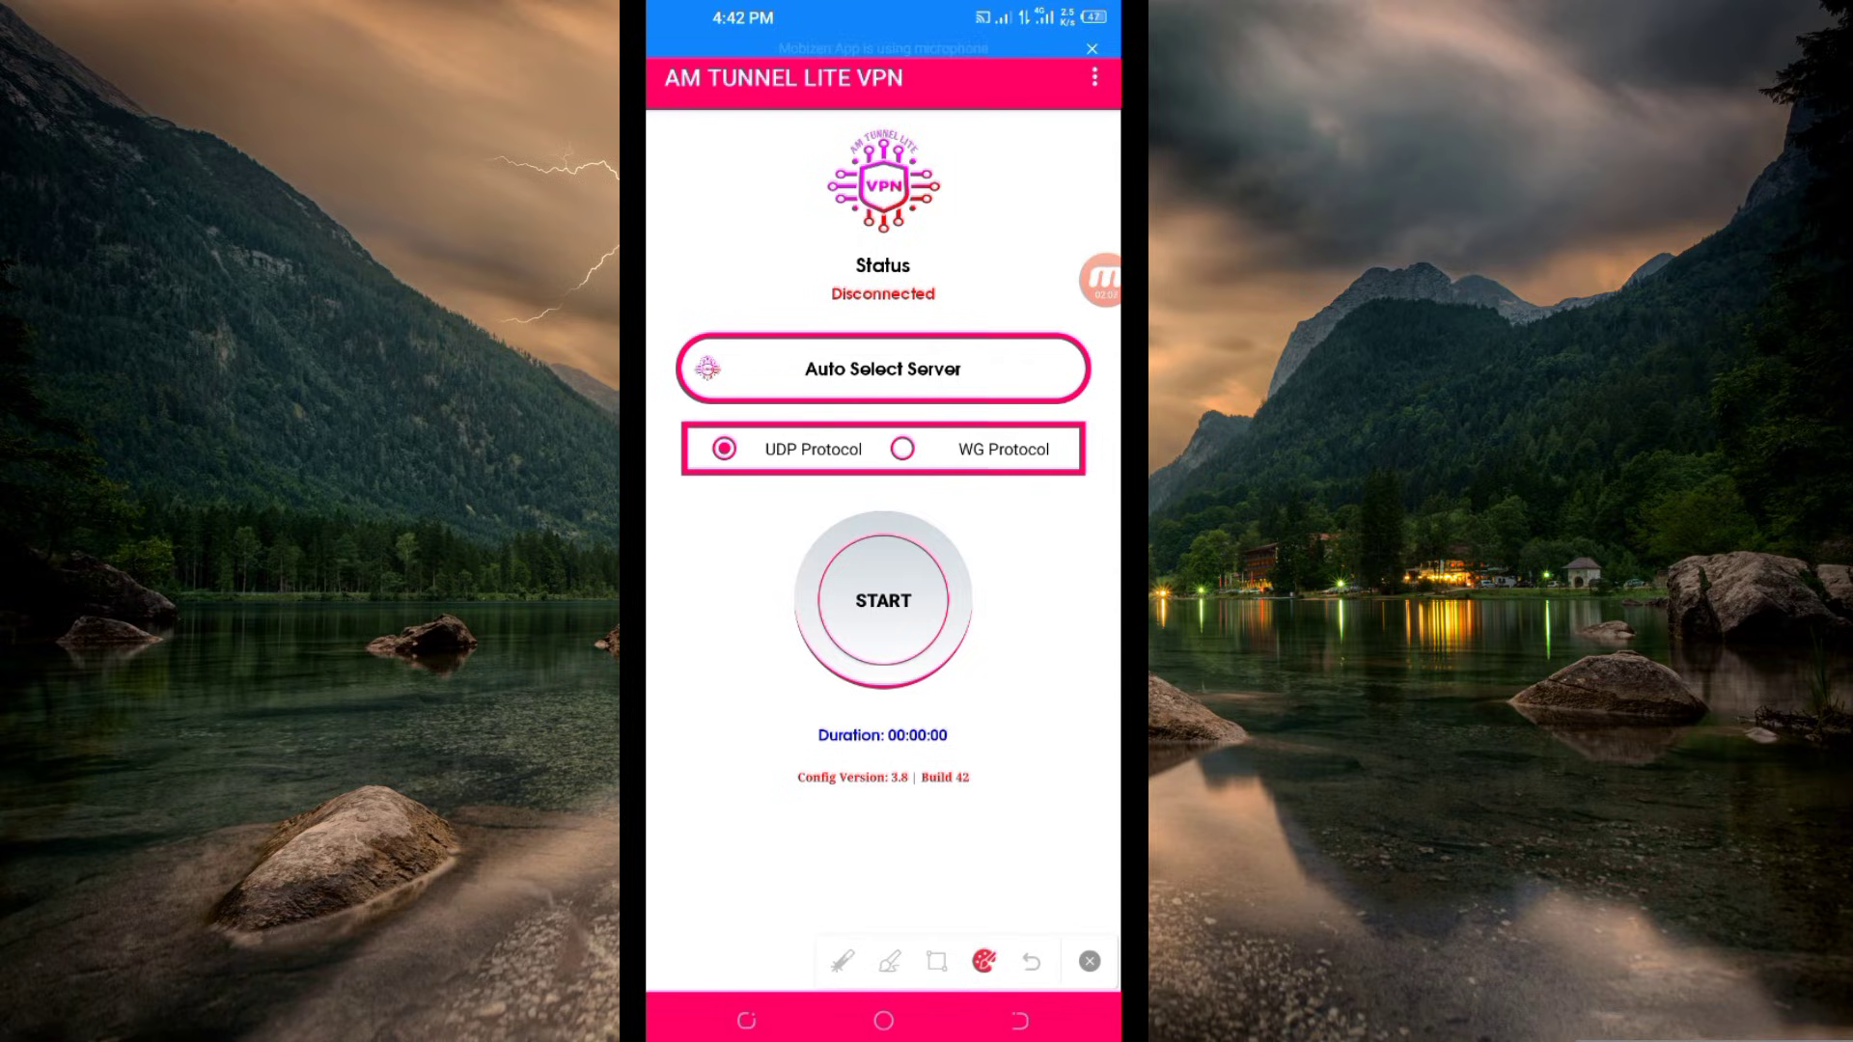
{"action": "left_click", "coordinate": [1088, 962]}
{"action": "mouse_move", "coordinate": [761, 399]}
{"action": "left_mouse_down"}
{"action": "mouse_move", "coordinate": [695, 421]}
{"action": "mouse_move", "coordinate": [680, 478]}
{"action": "mouse_move", "coordinate": [738, 503]}
{"action": "mouse_move", "coordinate": [789, 485]}
{"action": "mouse_move", "coordinate": [803, 434]}
{"action": "mouse_move", "coordinate": [710, 392]}
{"action": "left_mouse_up"}
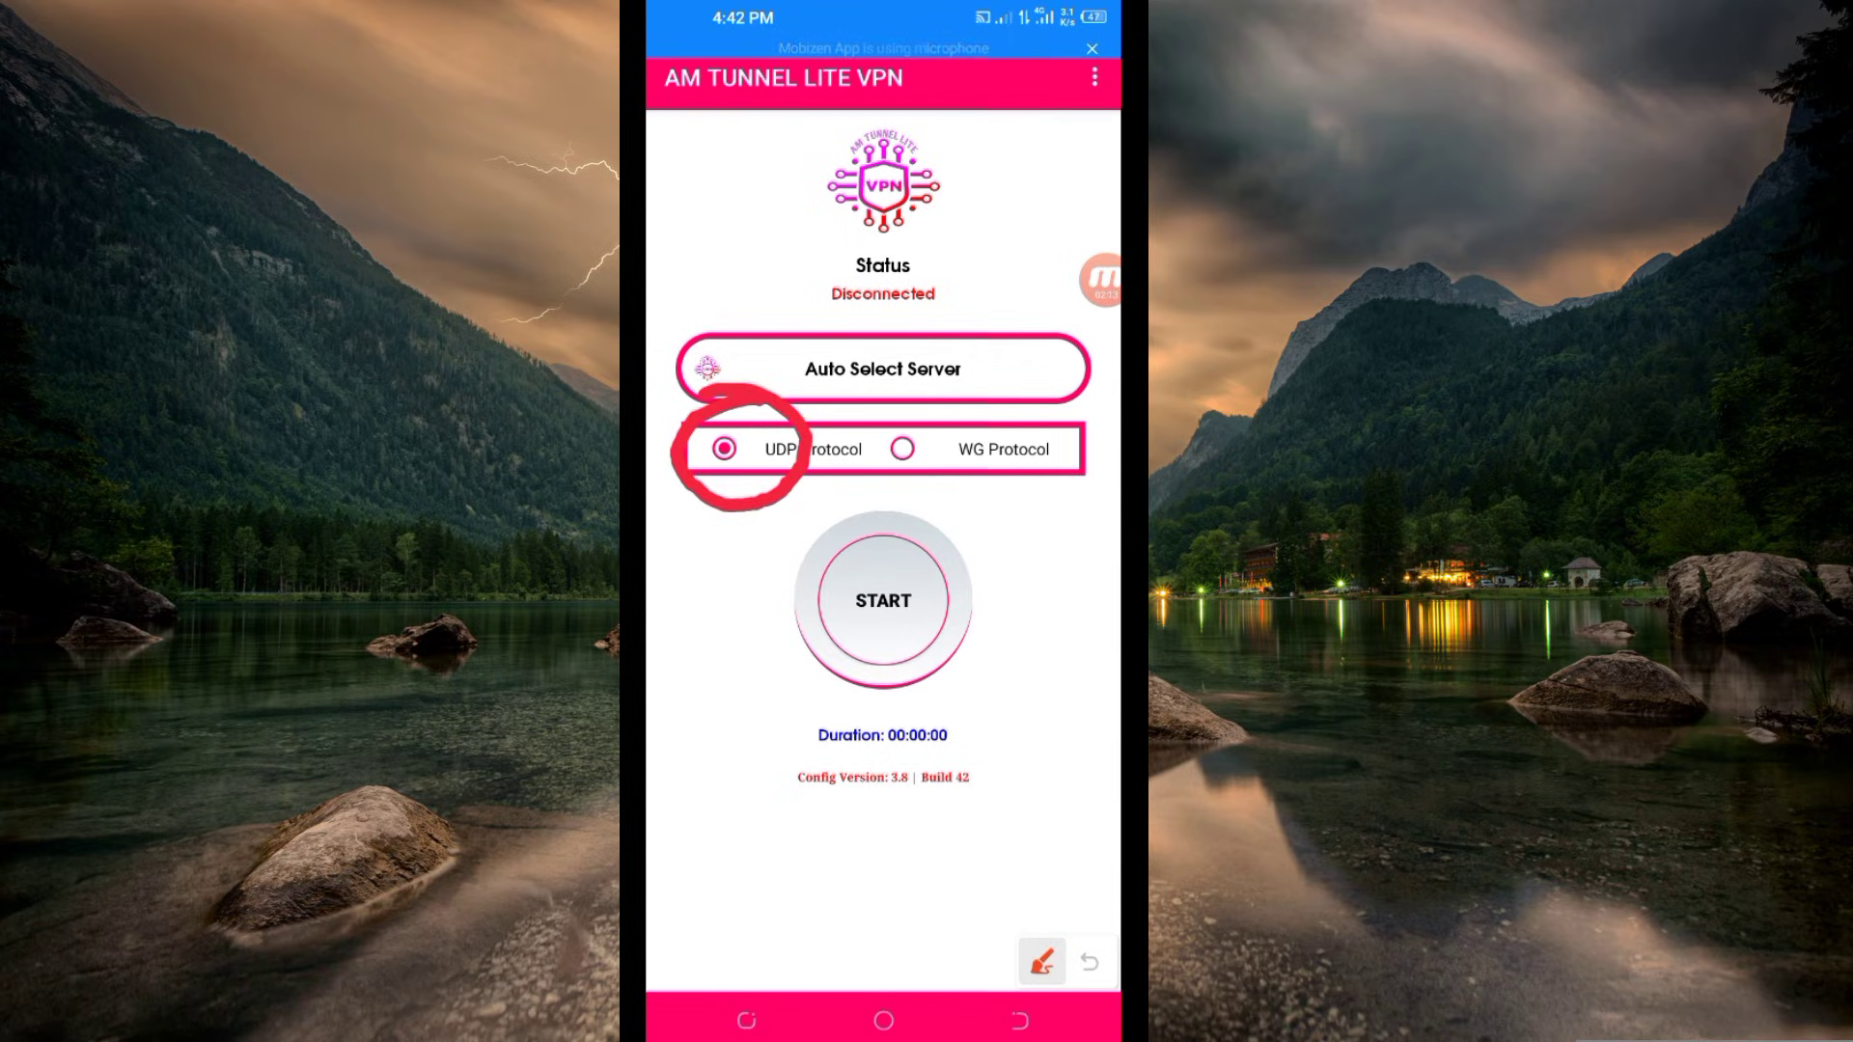
Pick Auto Select Server from the server list, leaving UDP Protocol selected
{"action": "left_click", "coordinate": [1088, 962]}
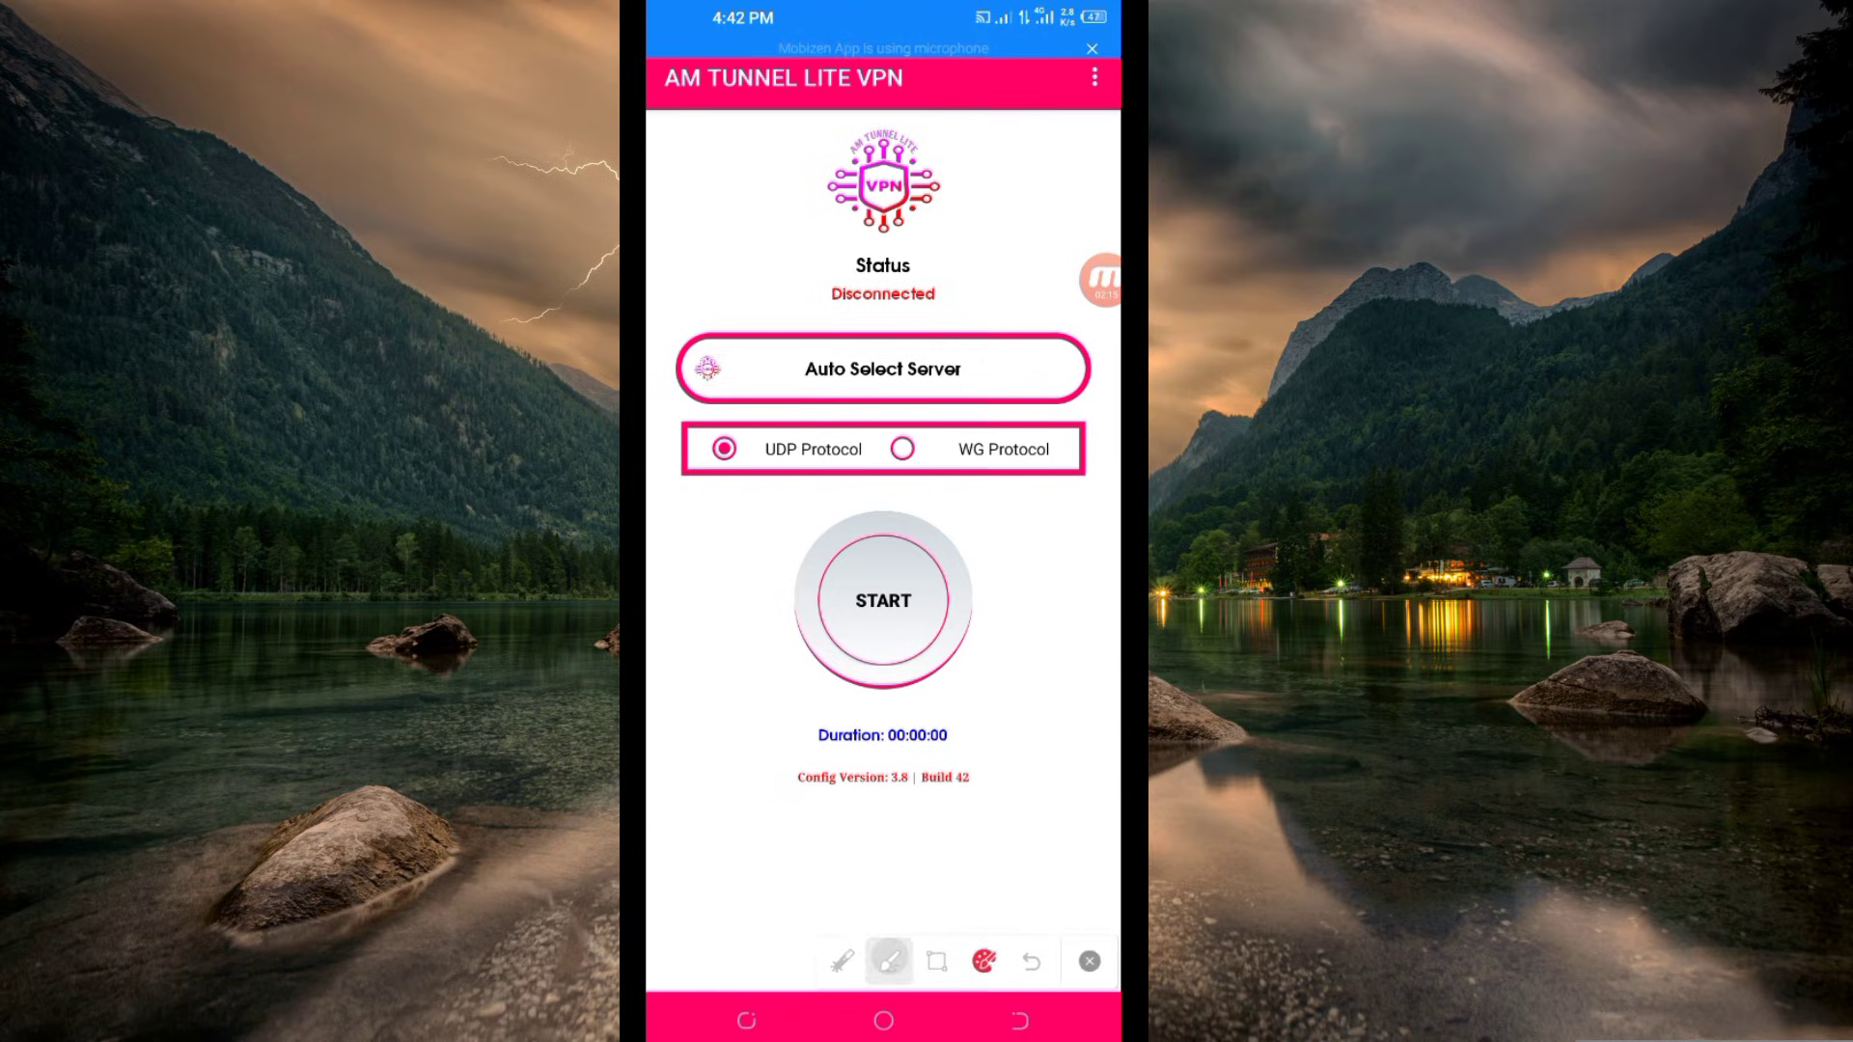
{"action": "mouse_move", "coordinate": [1035, 342]}
{"action": "left_mouse_down"}
{"action": "mouse_move", "coordinate": [926, 304]}
{"action": "mouse_move", "coordinate": [753, 297]}
{"action": "mouse_move", "coordinate": [710, 377]}
{"action": "mouse_move", "coordinate": [957, 431]}
{"action": "mouse_move", "coordinate": [1036, 413]}
{"action": "mouse_move", "coordinate": [1056, 363]}
{"action": "mouse_move", "coordinate": [978, 296]}
{"action": "mouse_move", "coordinate": [768, 325]}
{"action": "left_mouse_up"}
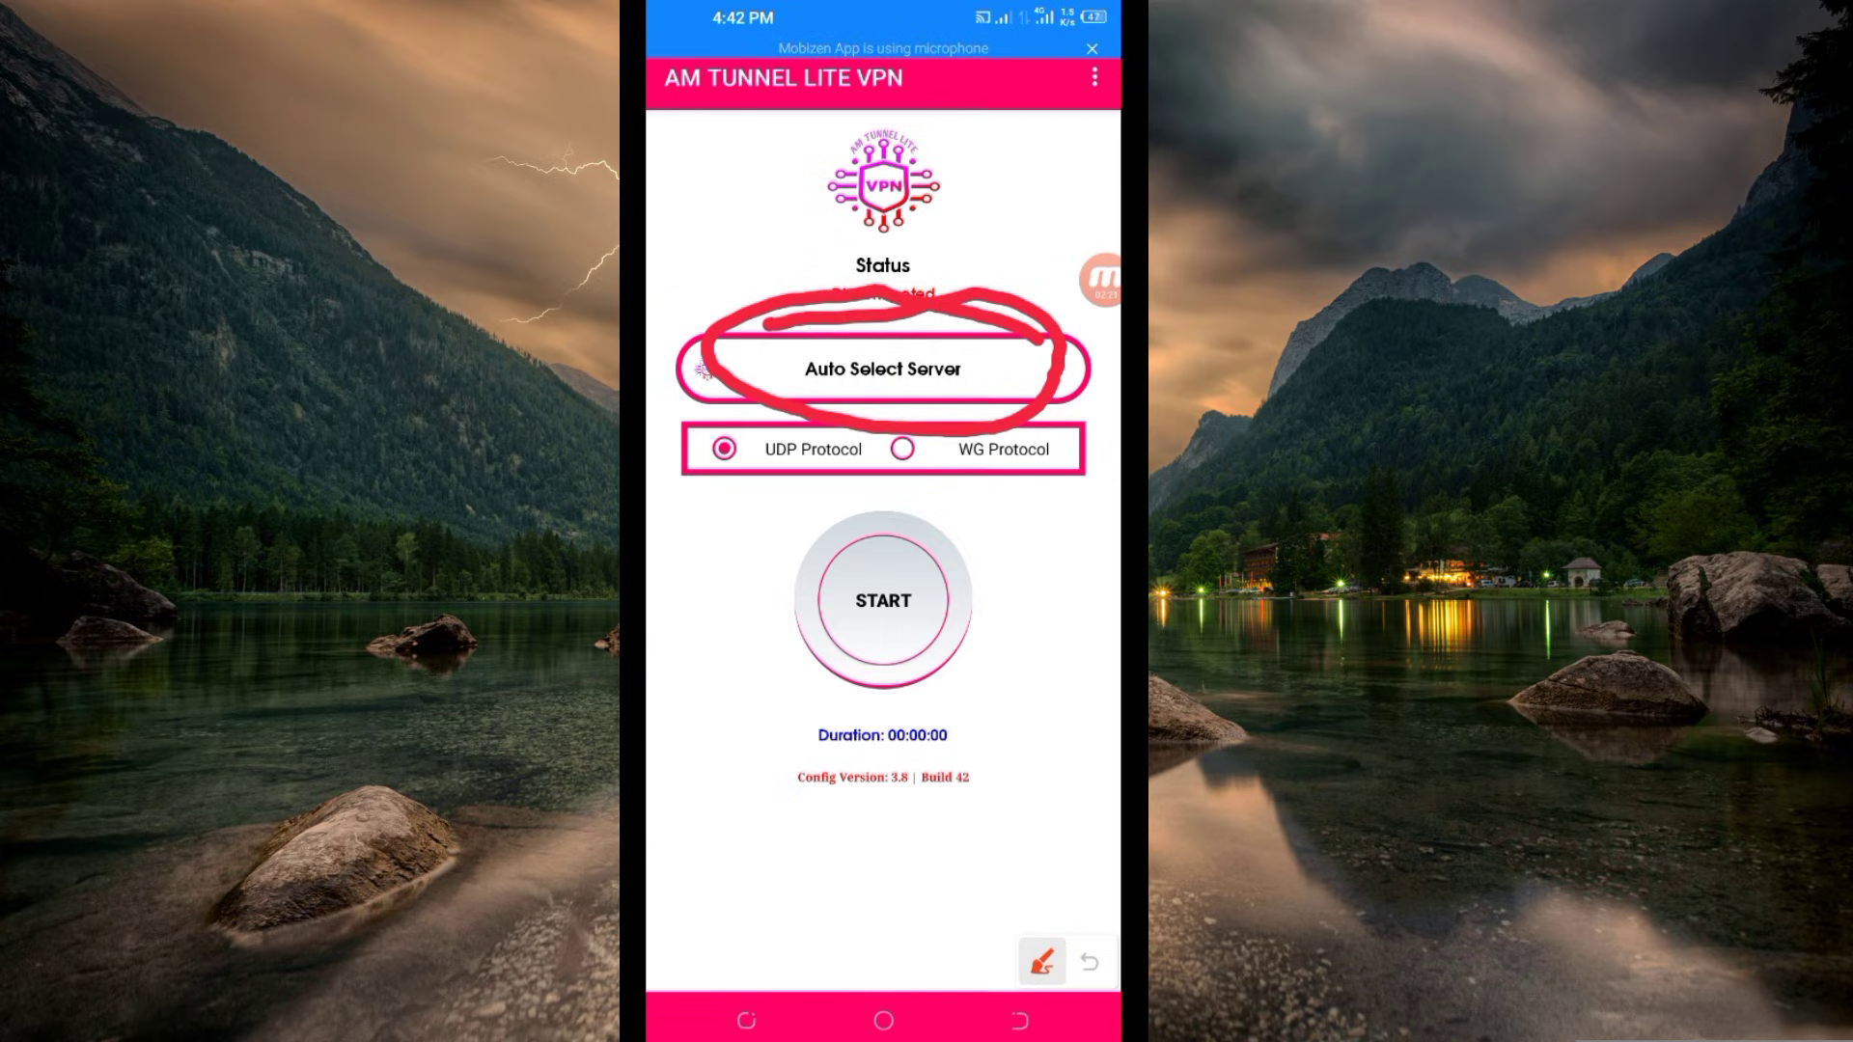
{"action": "left_click", "coordinate": [1087, 963]}
{"action": "left_click", "coordinate": [883, 368]}
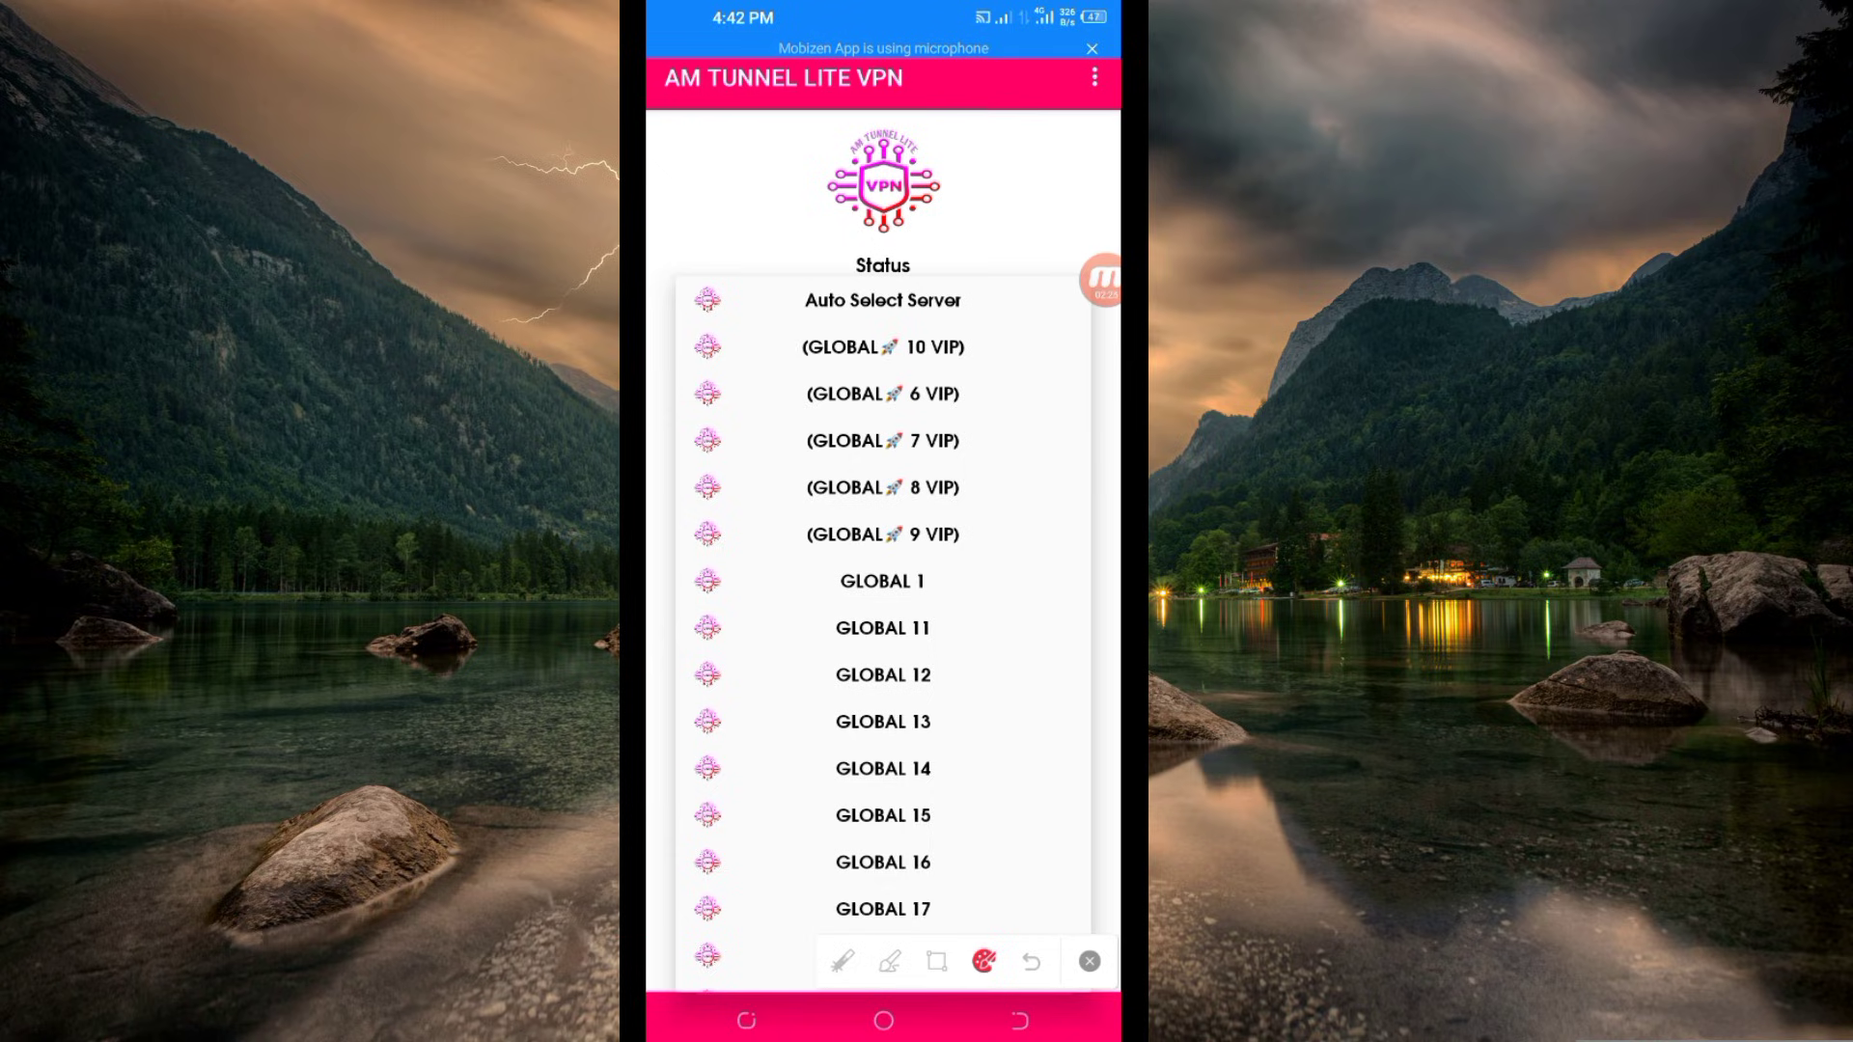
{"action": "left_click", "coordinate": [841, 961]}
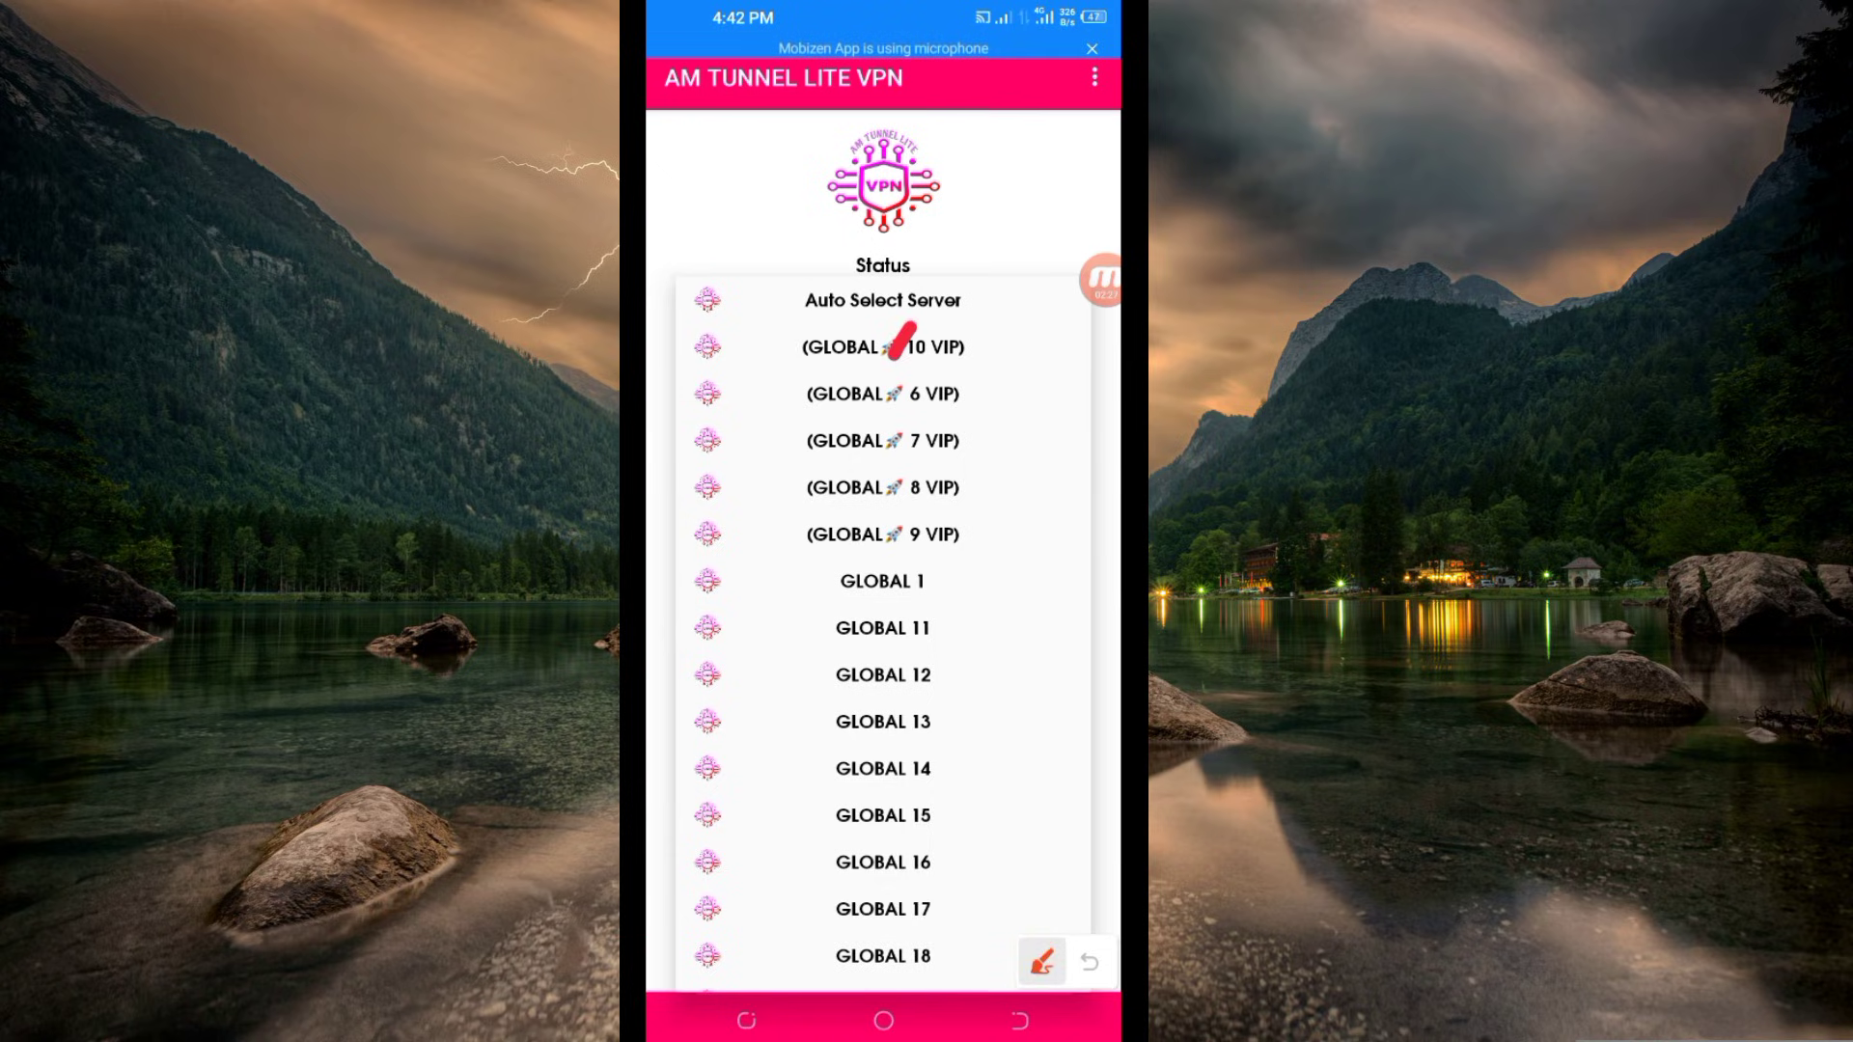
{"action": "mouse_move", "coordinate": [912, 326]}
{"action": "left_mouse_down"}
{"action": "mouse_move", "coordinate": [796, 507]}
{"action": "mouse_move", "coordinate": [802, 383]}
{"action": "mouse_move", "coordinate": [958, 420]}
{"action": "left_mouse_up"}
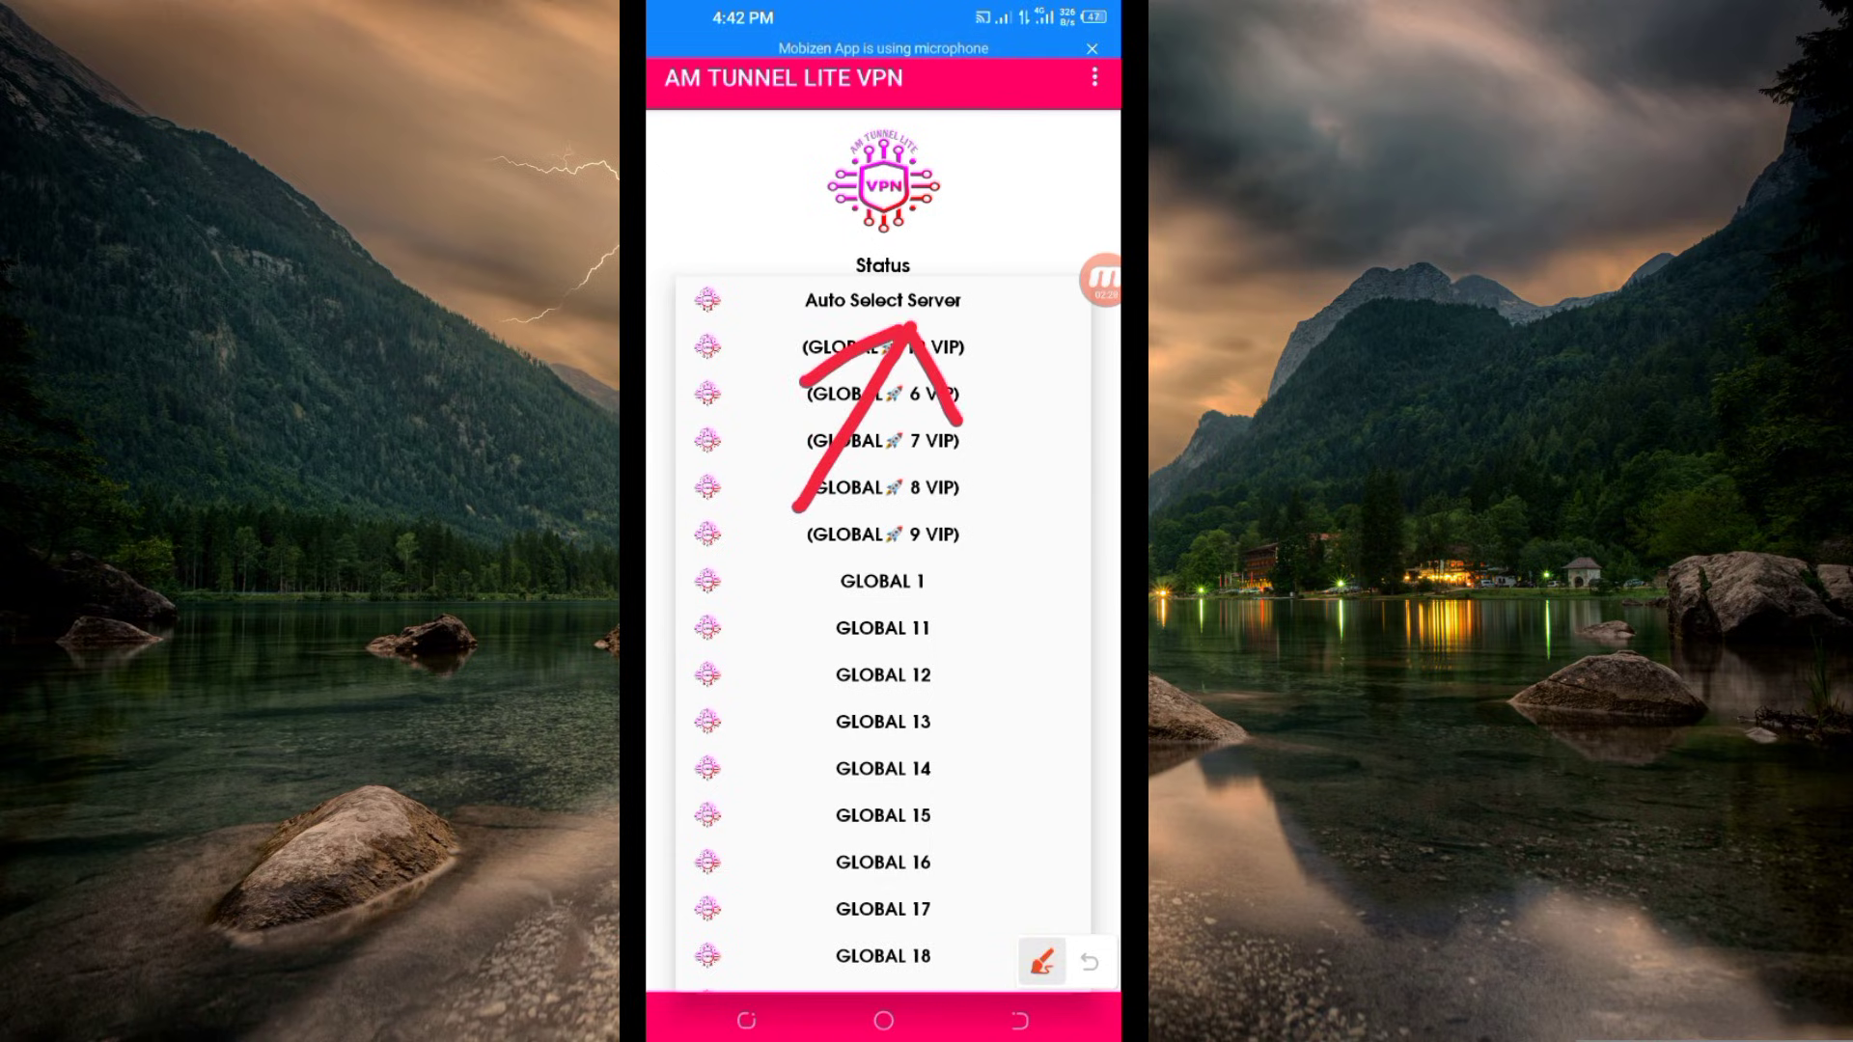
{"action": "left_click", "coordinate": [1088, 963]}
{"action": "key", "text": "Escape"}
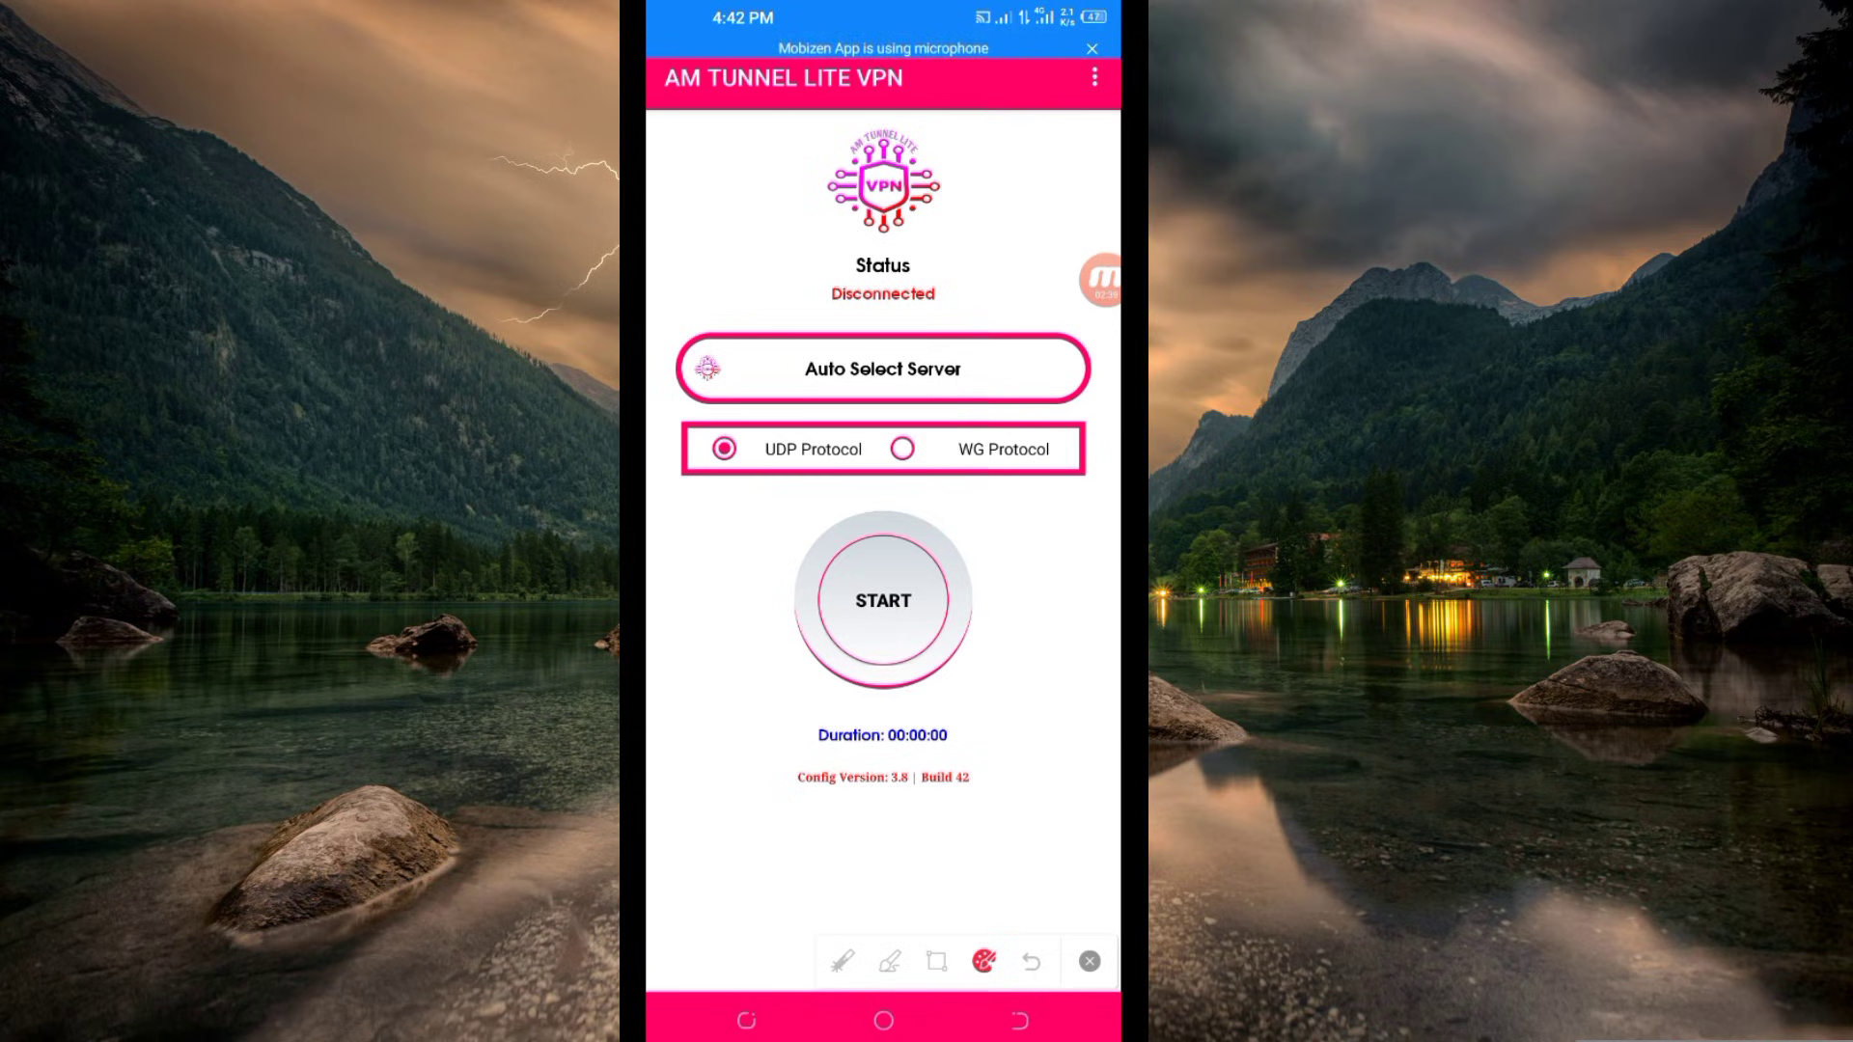
Start the VPN and wait for 'Connected Successfully!' with the duration timer running
{"action": "left_click", "coordinate": [890, 961]}
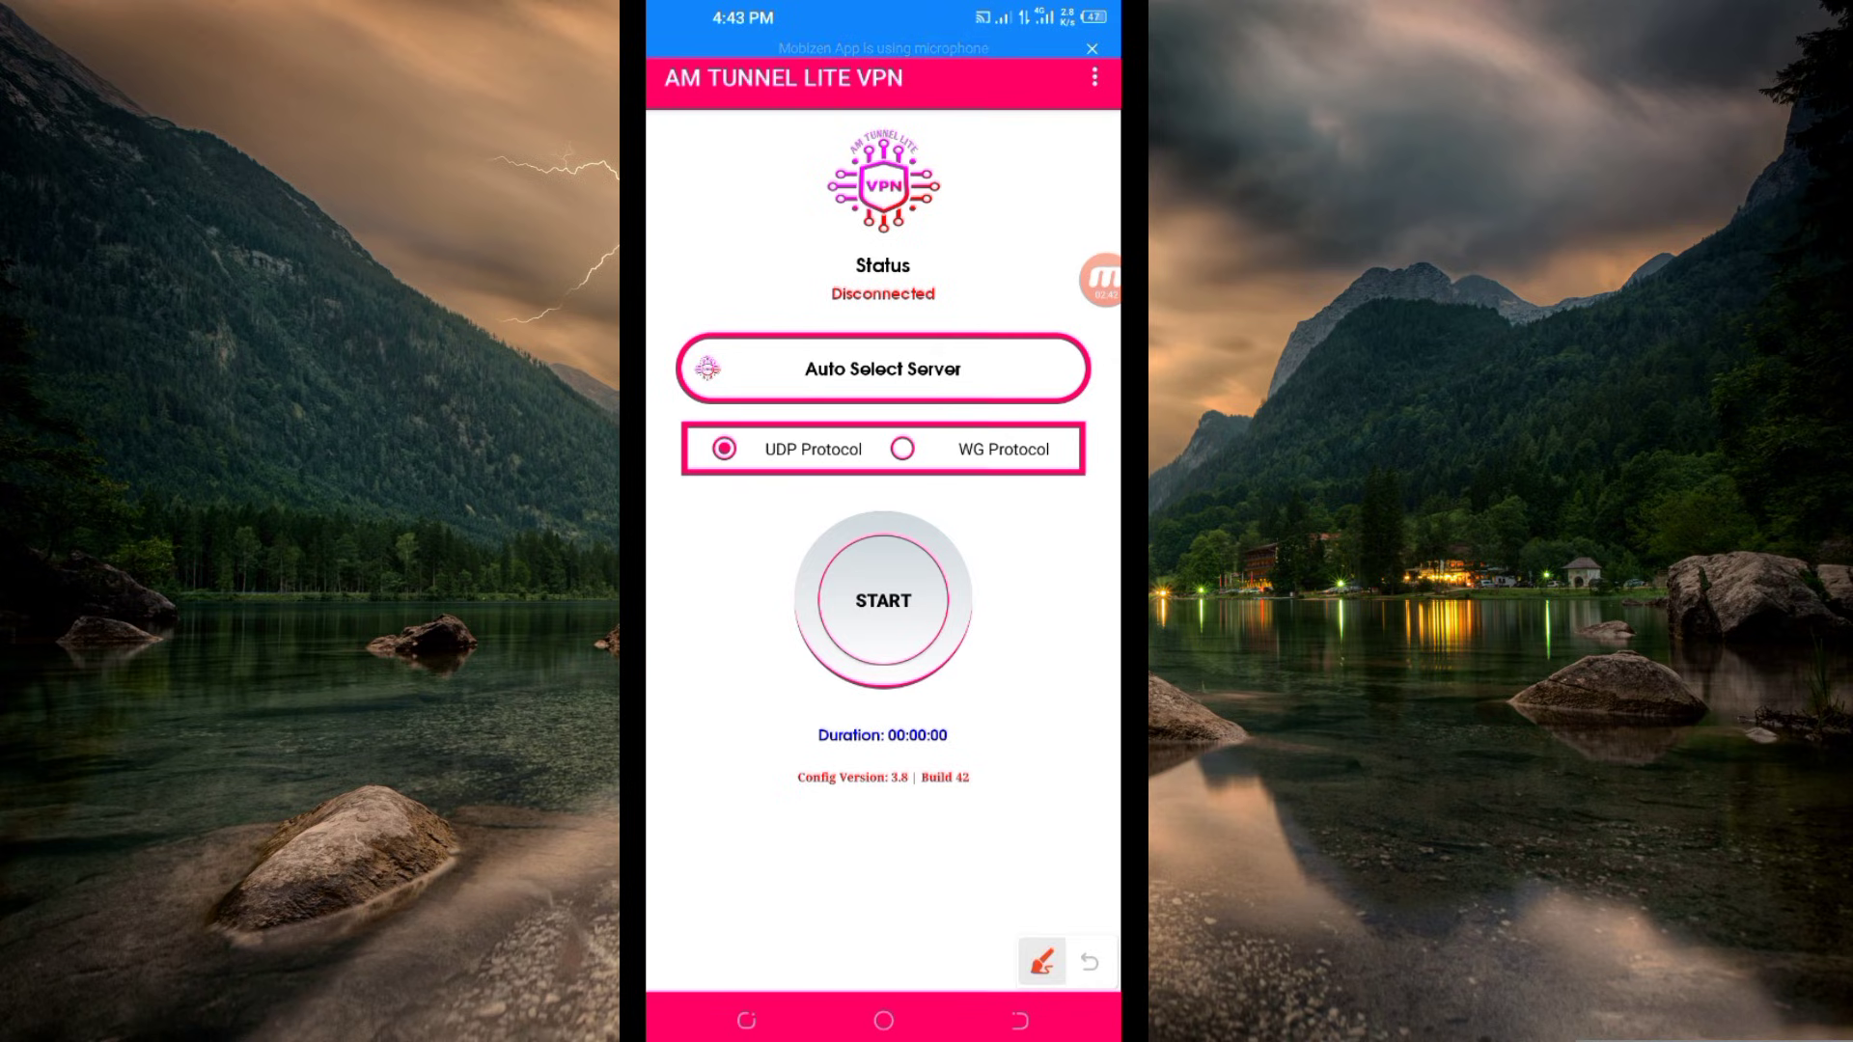
{"action": "mouse_move", "coordinate": [1017, 518]}
{"action": "left_mouse_down"}
{"action": "mouse_move", "coordinate": [741, 631]}
{"action": "mouse_move", "coordinate": [868, 725]}
{"action": "mouse_move", "coordinate": [984, 478]}
{"action": "left_mouse_up"}
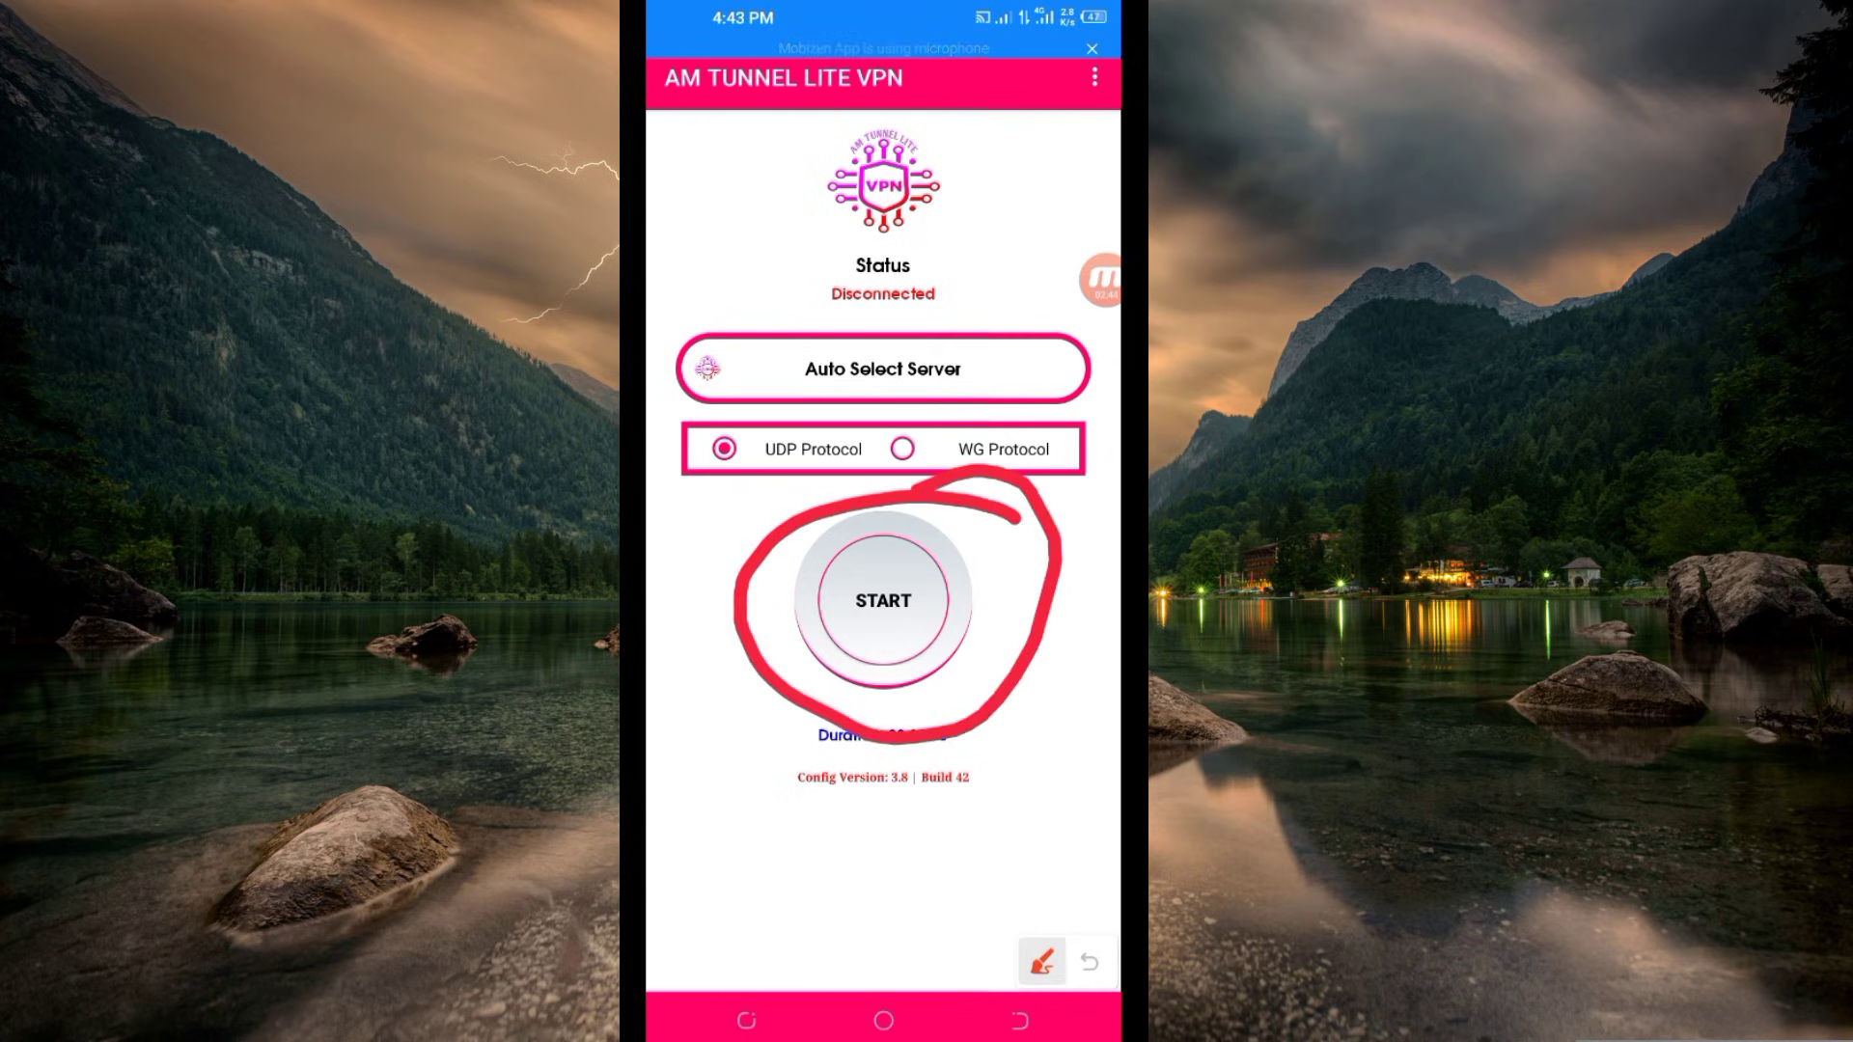
{"action": "left_click", "coordinate": [1087, 962]}
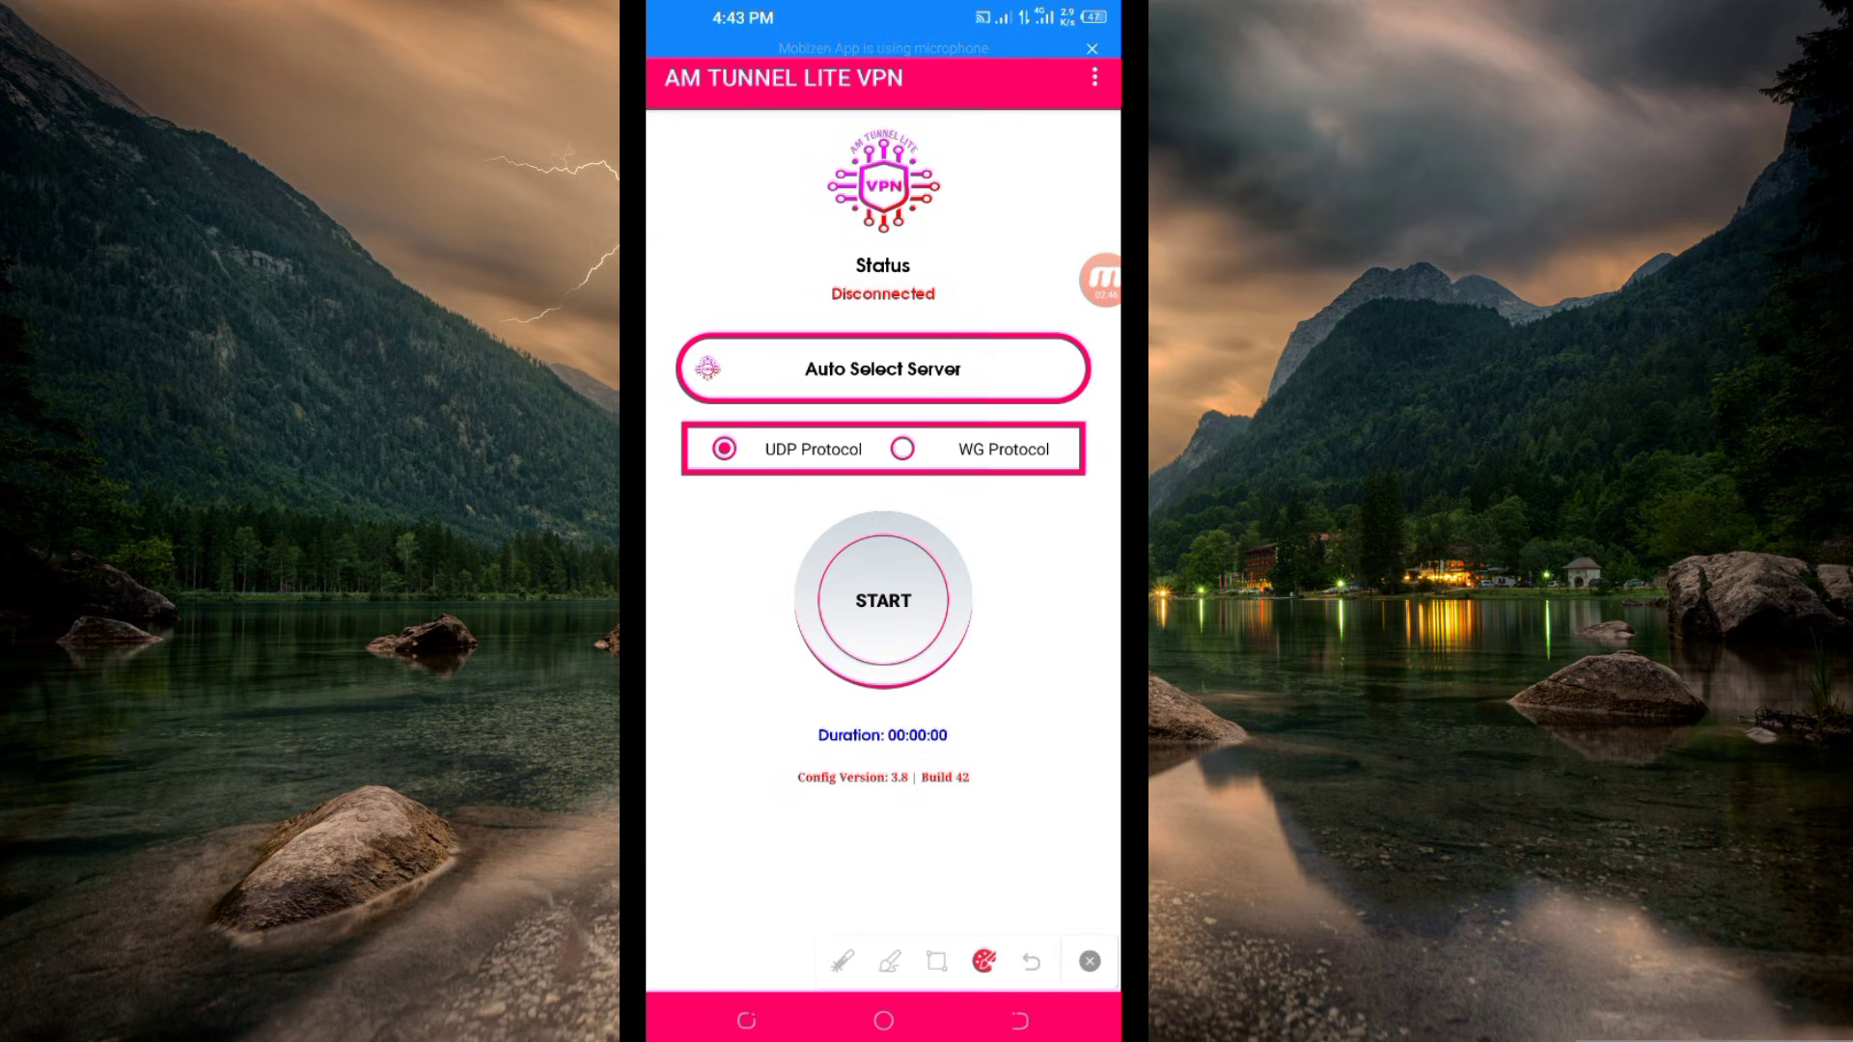
{"action": "left_click", "coordinate": [883, 599]}
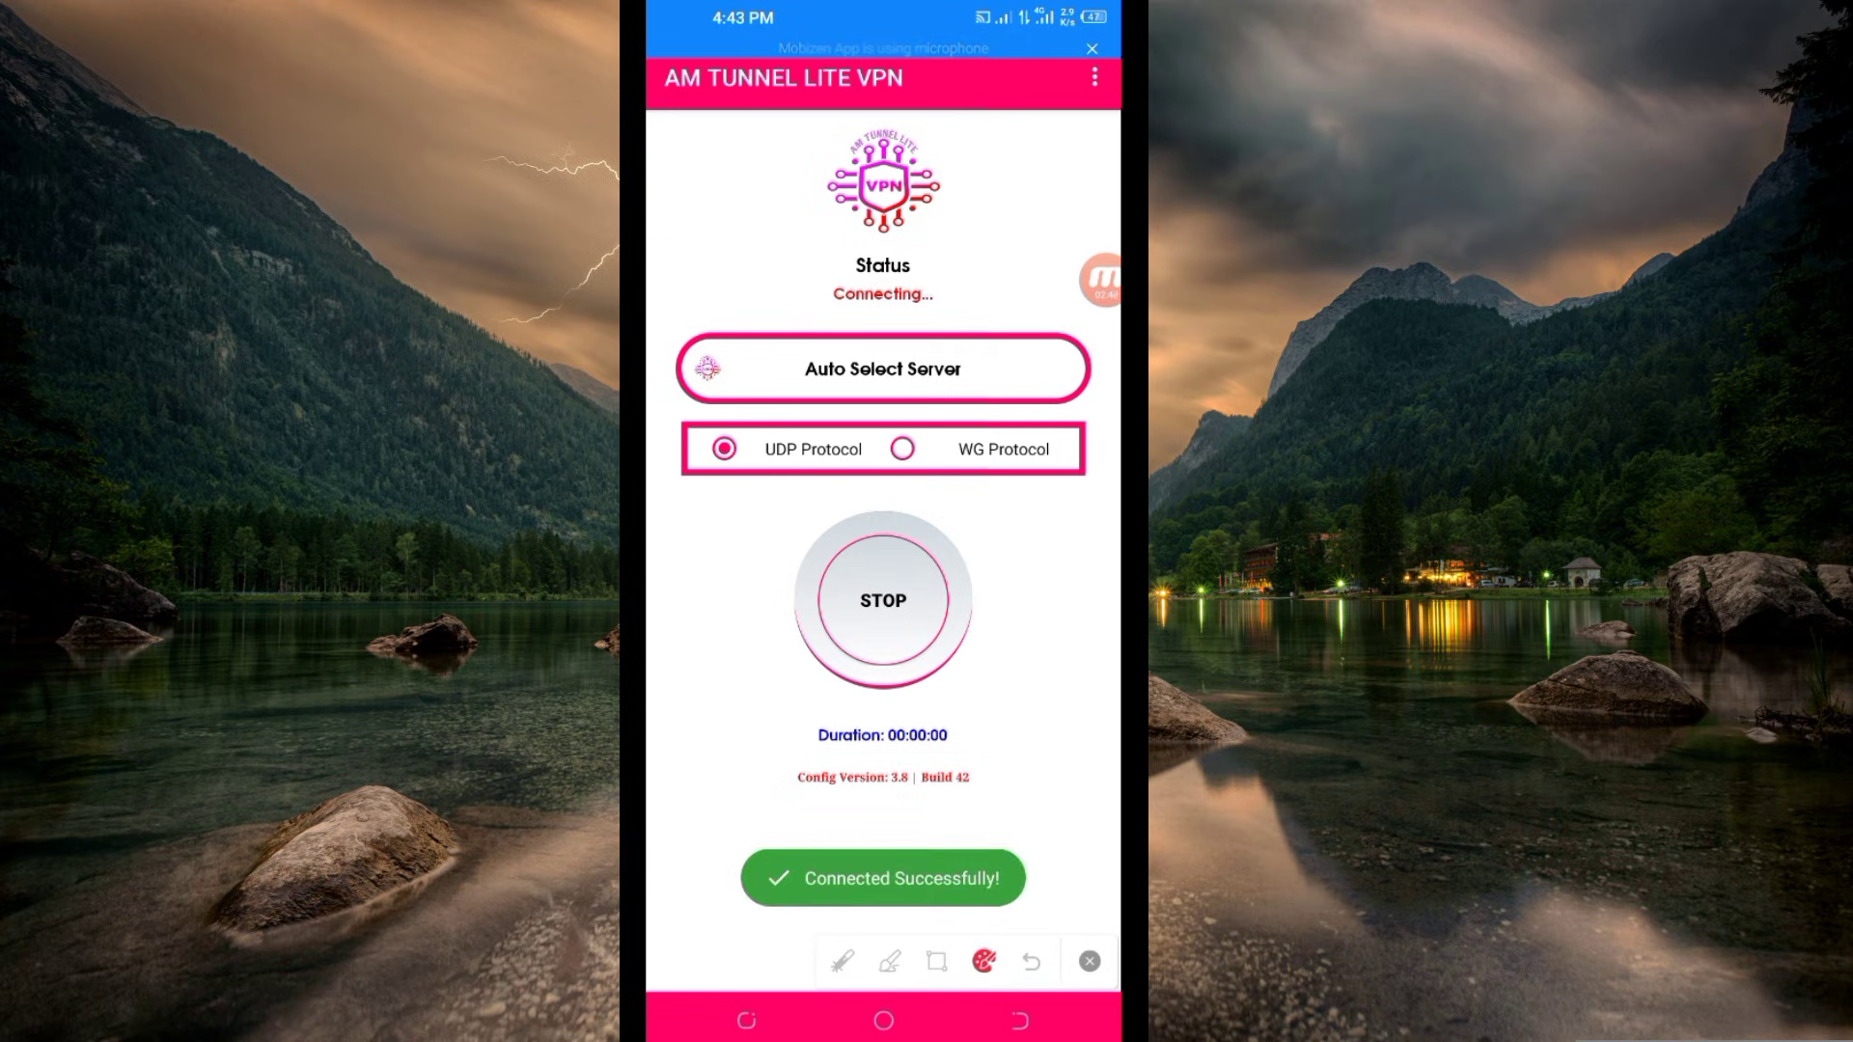
{"action": "left_click", "coordinate": [890, 962]}
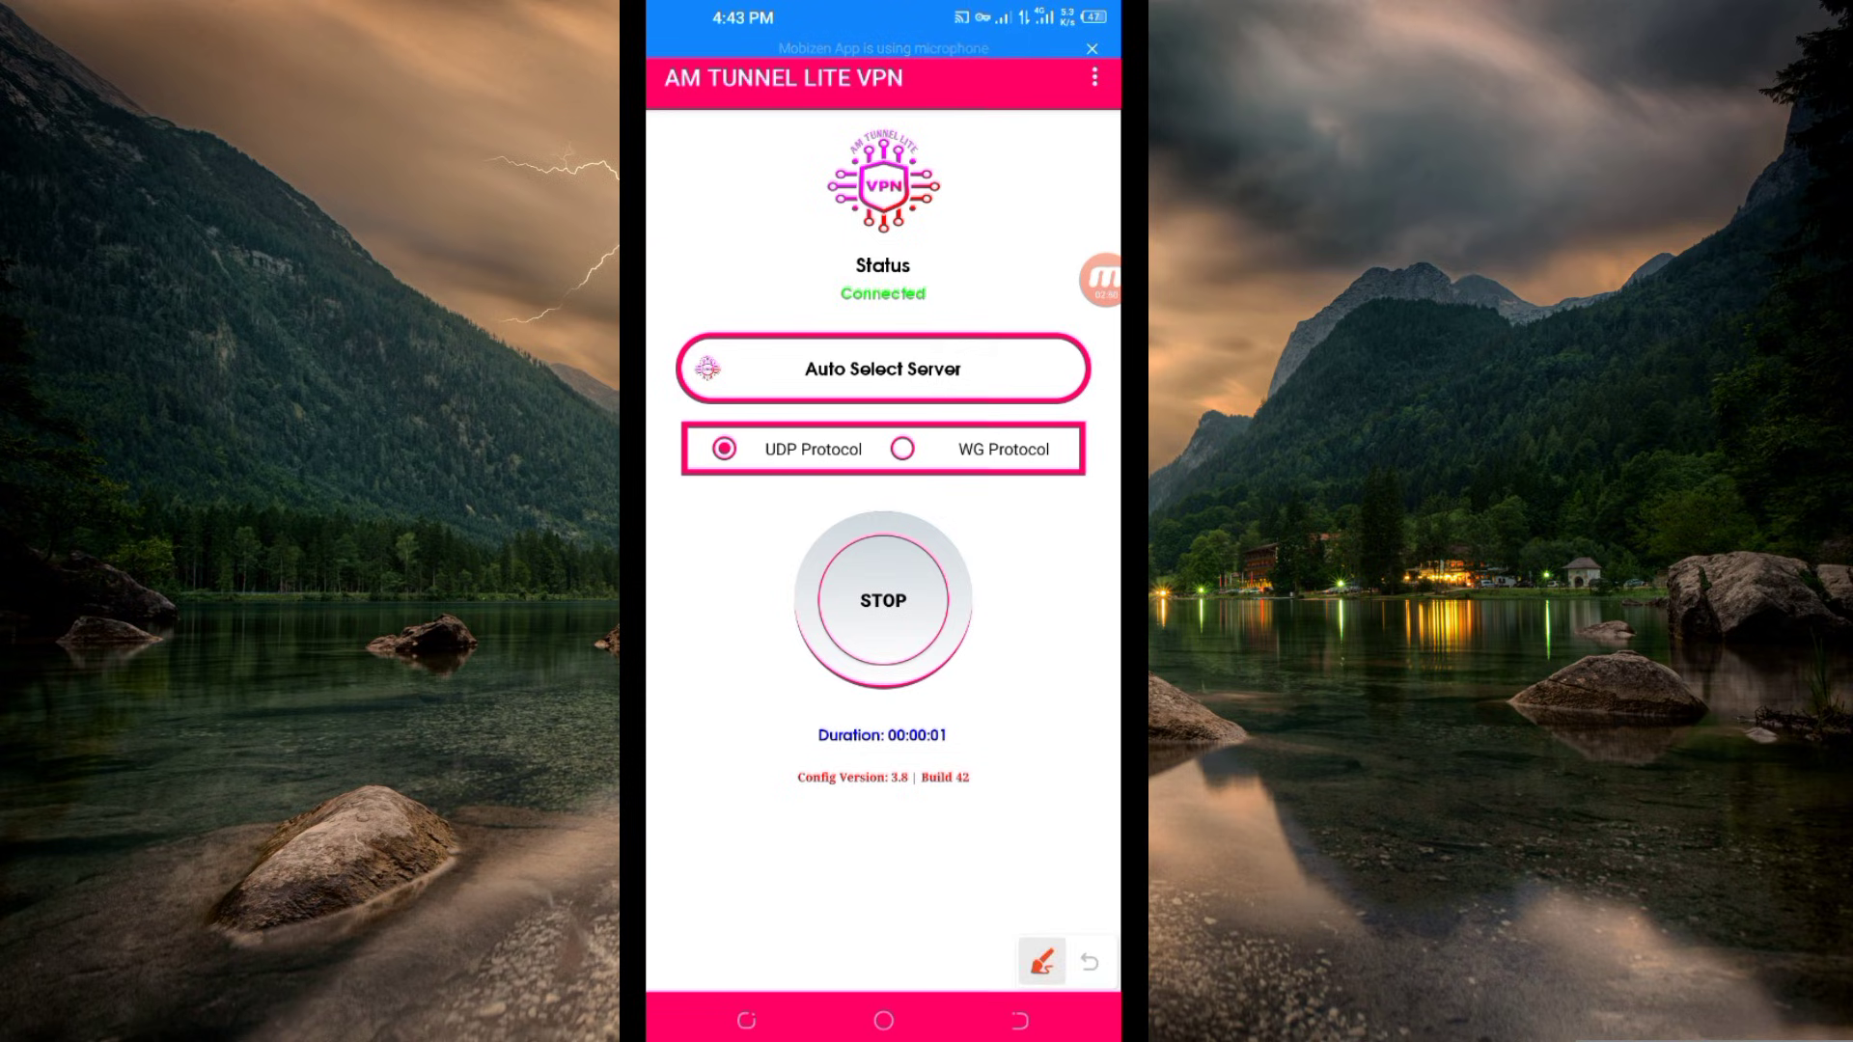
{"action": "left_click_drag", "start_coordinate": [876, 326], "coordinate": [775, 540]}
{"action": "left_click_drag", "start_coordinate": [841, 362], "coordinate": [753, 431]}
{"action": "left_click_drag", "start_coordinate": [874, 333], "coordinate": [906, 446]}
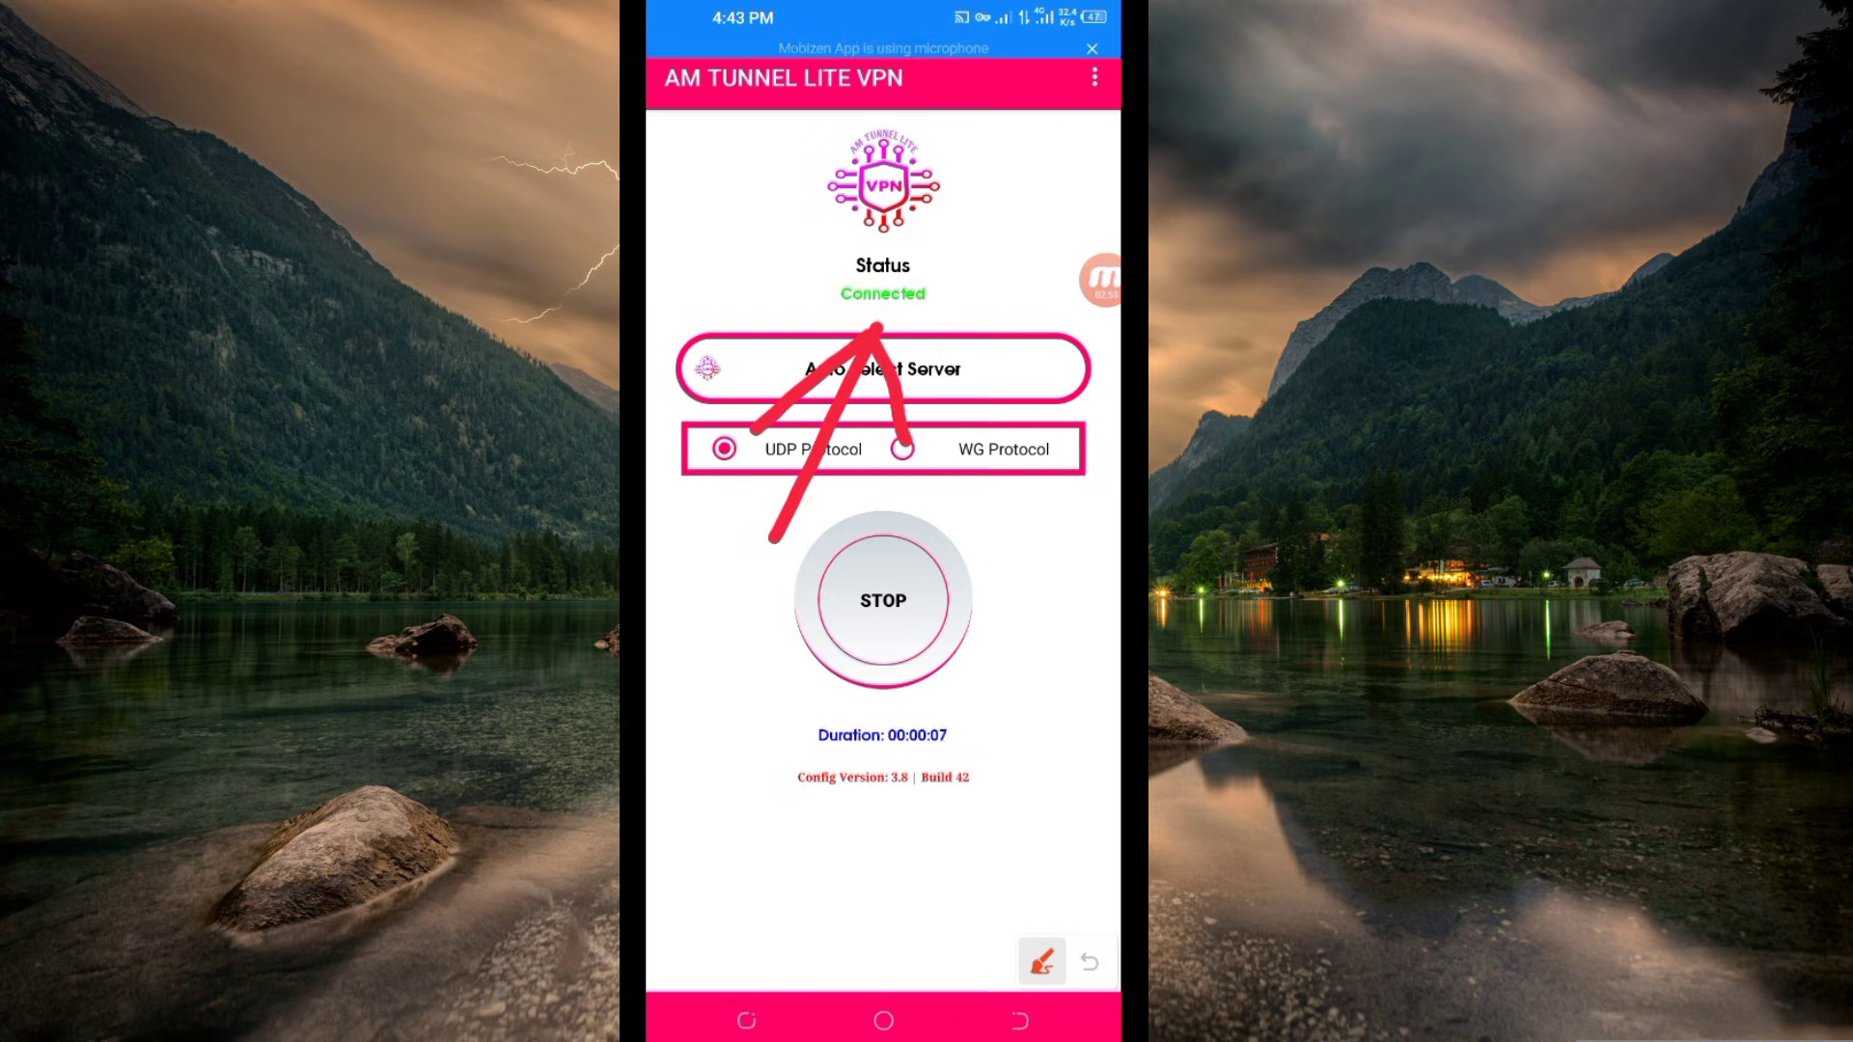
{"action": "left_click", "coordinate": [1088, 961]}
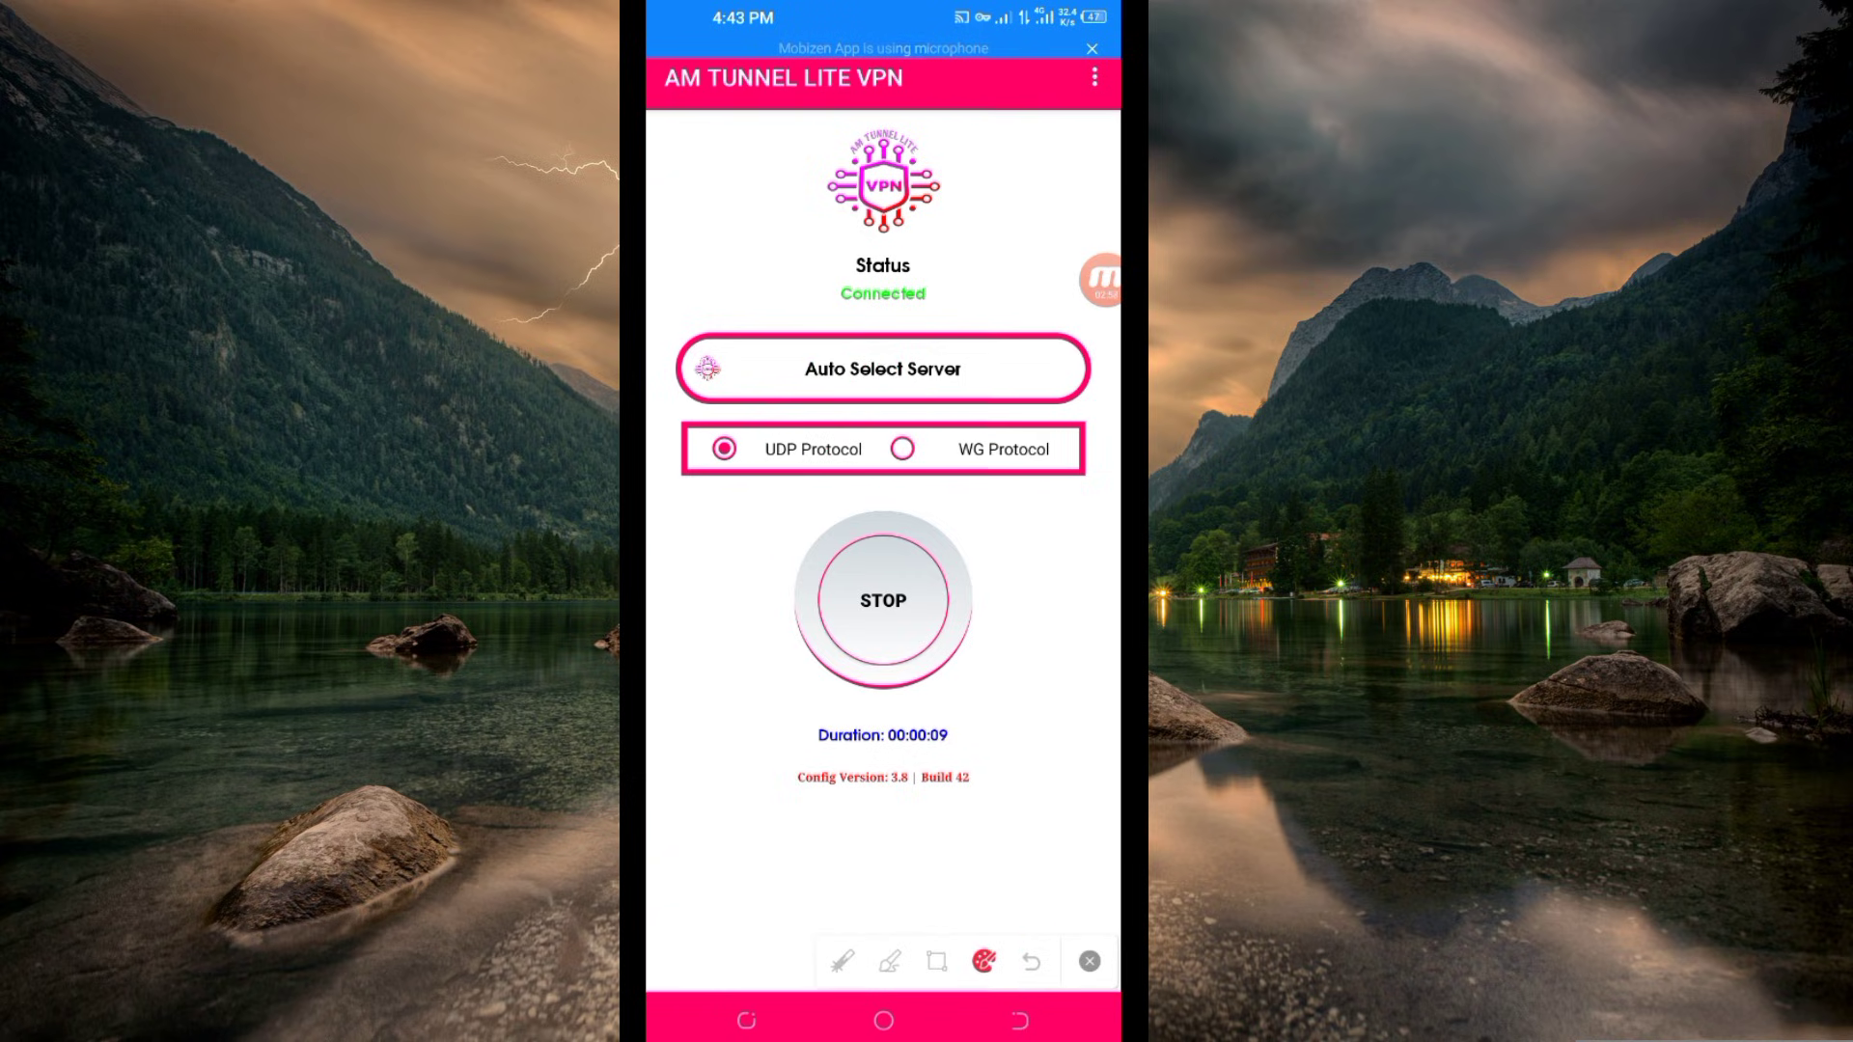